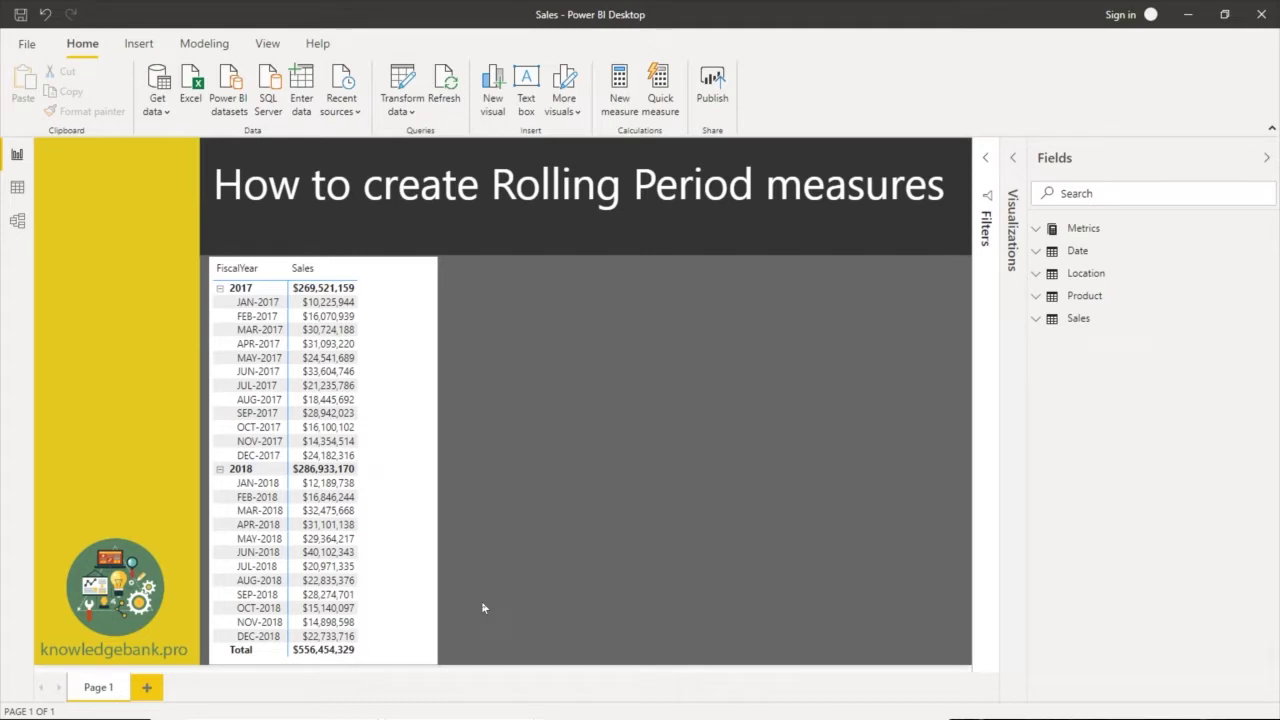
Show the Date table in Data view and inspect the FiscalPeriodRunningNum index values.
{"action": "left_click", "coordinate": [19, 190]}
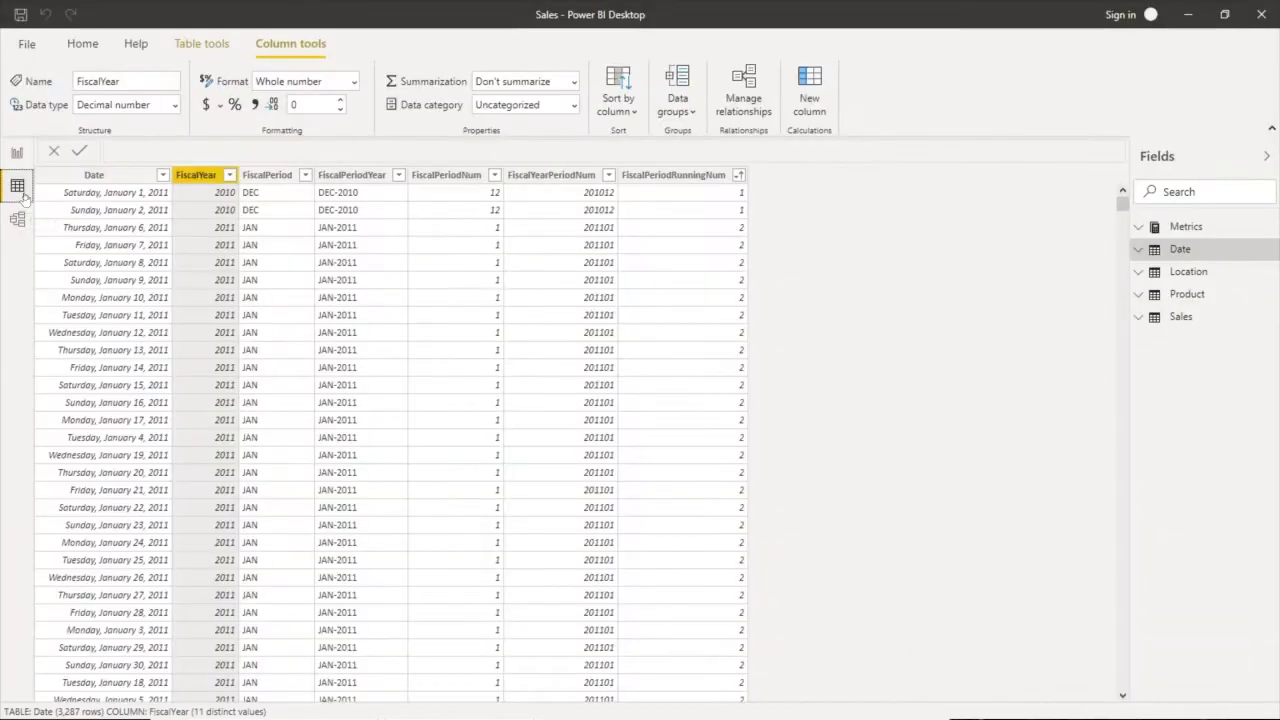
{"action": "left_click", "coordinate": [1196, 258]}
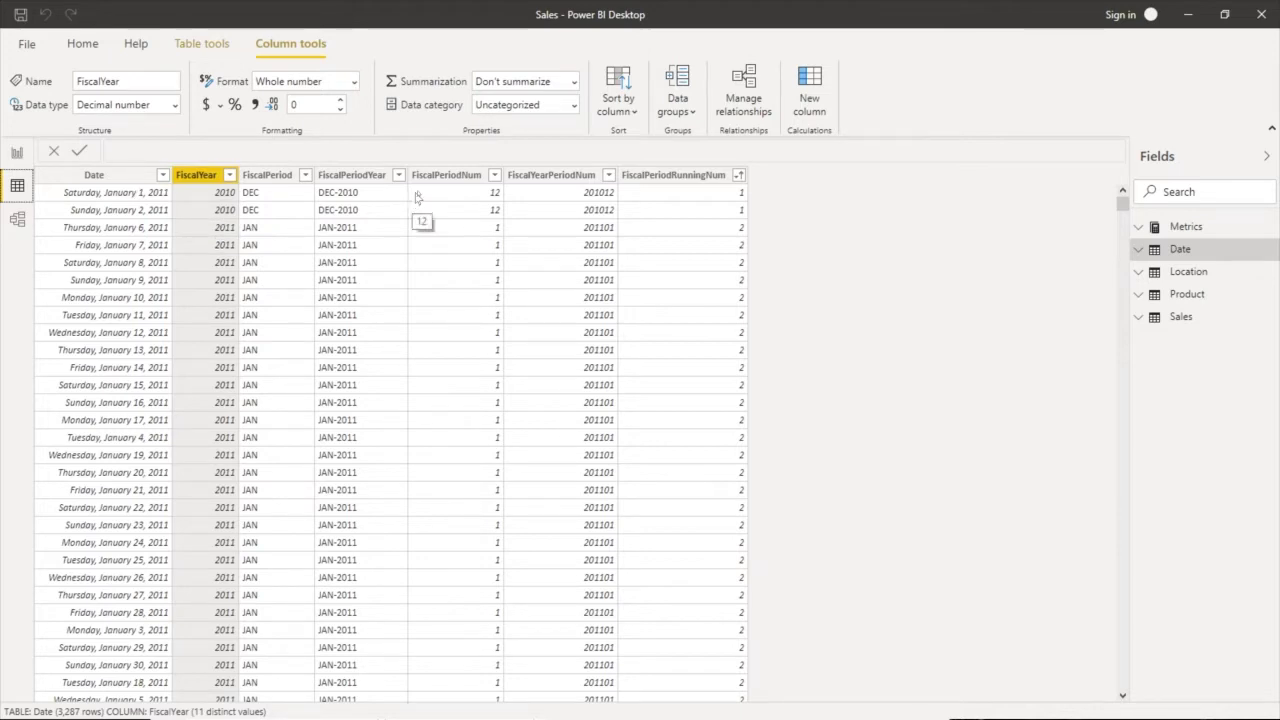
{"action": "left_click", "coordinate": [673, 175]}
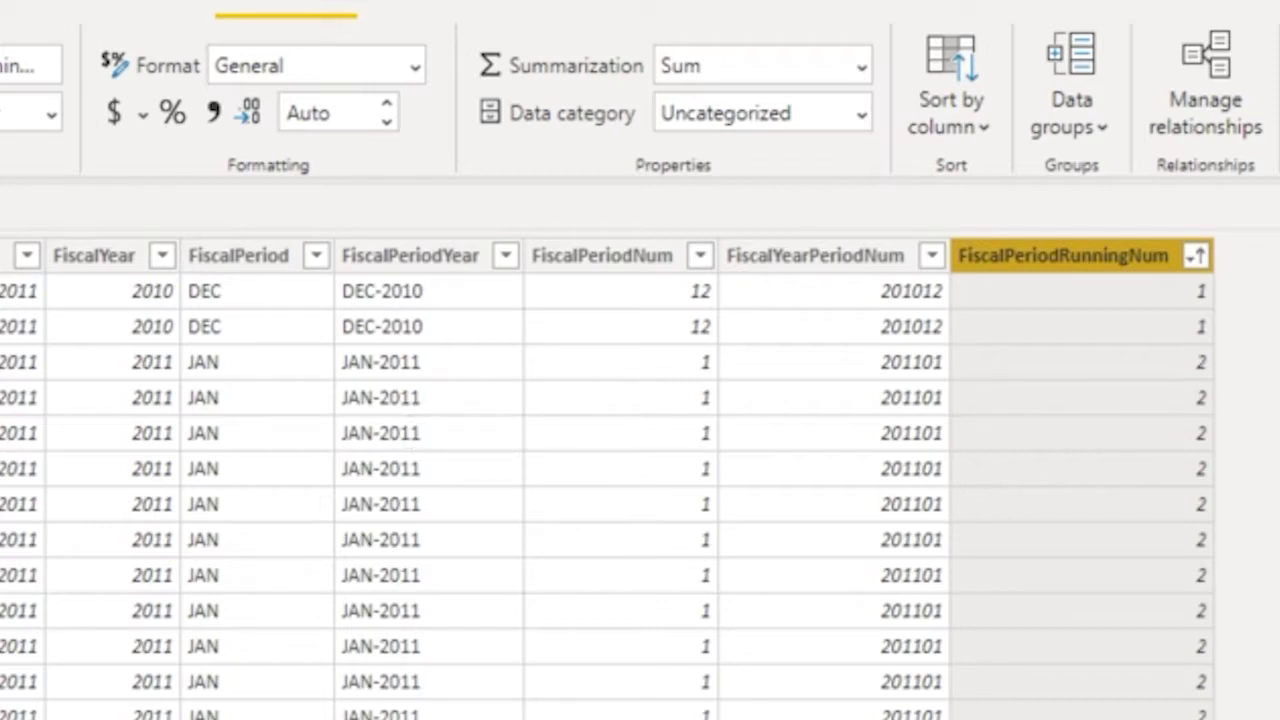
{"action": "scroll", "coordinate": [607, 500], "scroll_direction": "down", "scroll_amount": 1}
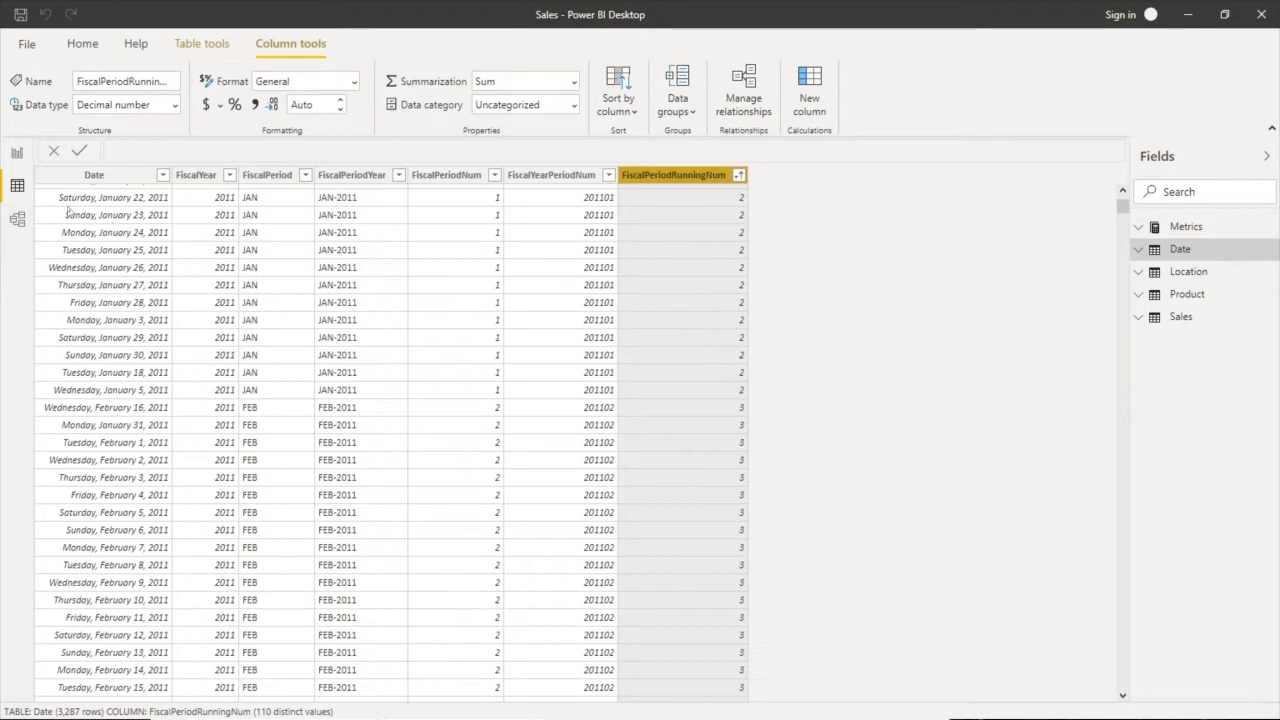
Back in Report view, create a new Metrics measure named '13 Period Rolling YTD'.
{"action": "left_click", "coordinate": [17, 154]}
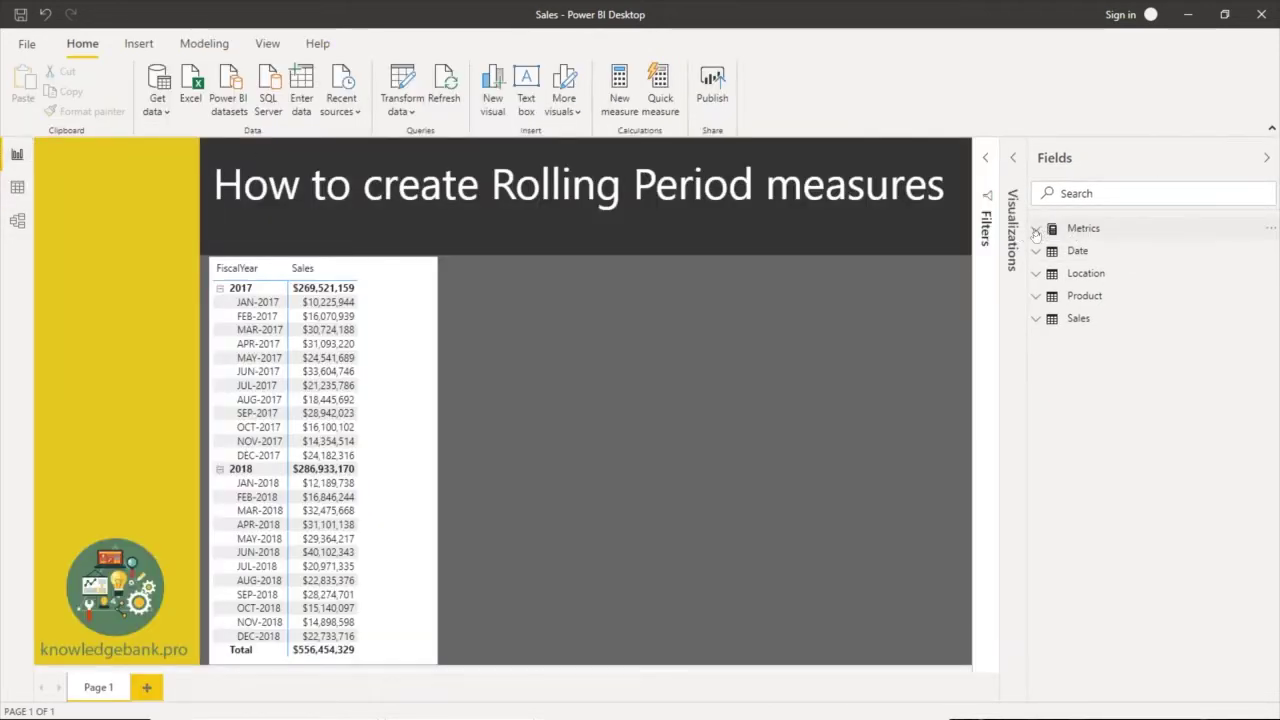
{"action": "left_click", "coordinate": [1083, 229]}
{"action": "left_click", "coordinate": [1136, 232]}
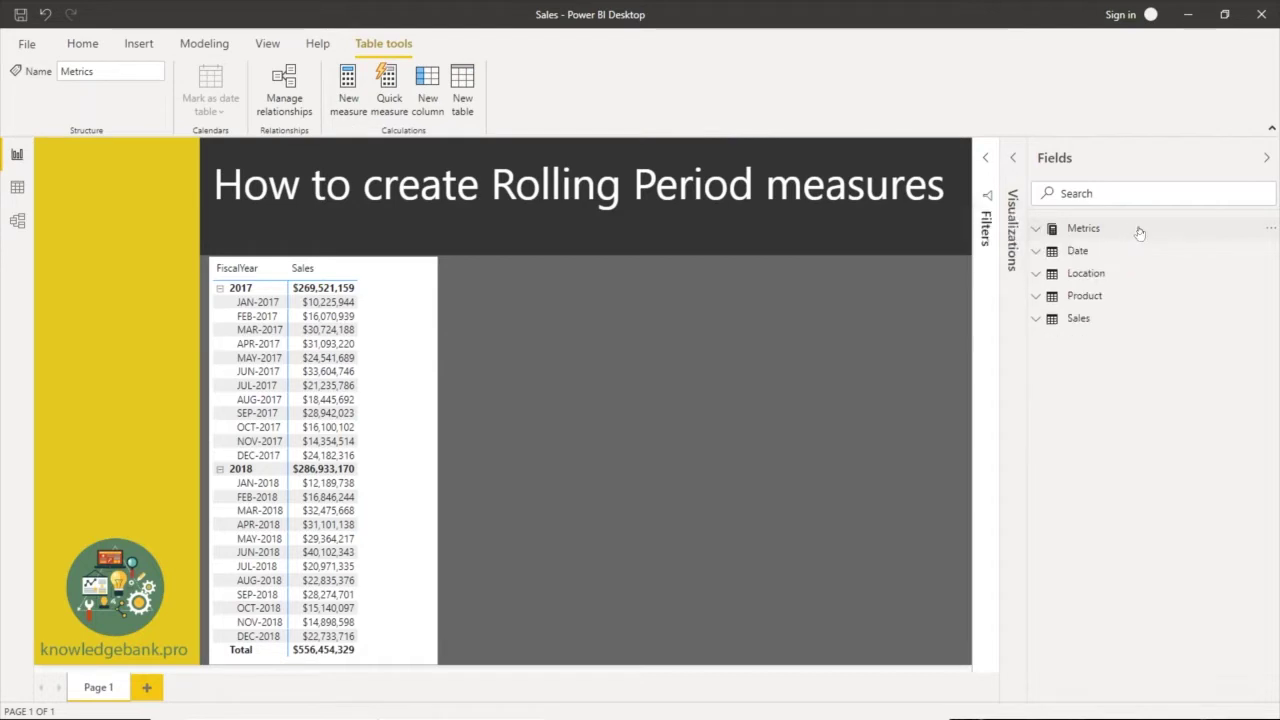
{"action": "left_click", "coordinate": [1139, 232]}
{"action": "left_click", "coordinate": [1246, 230]}
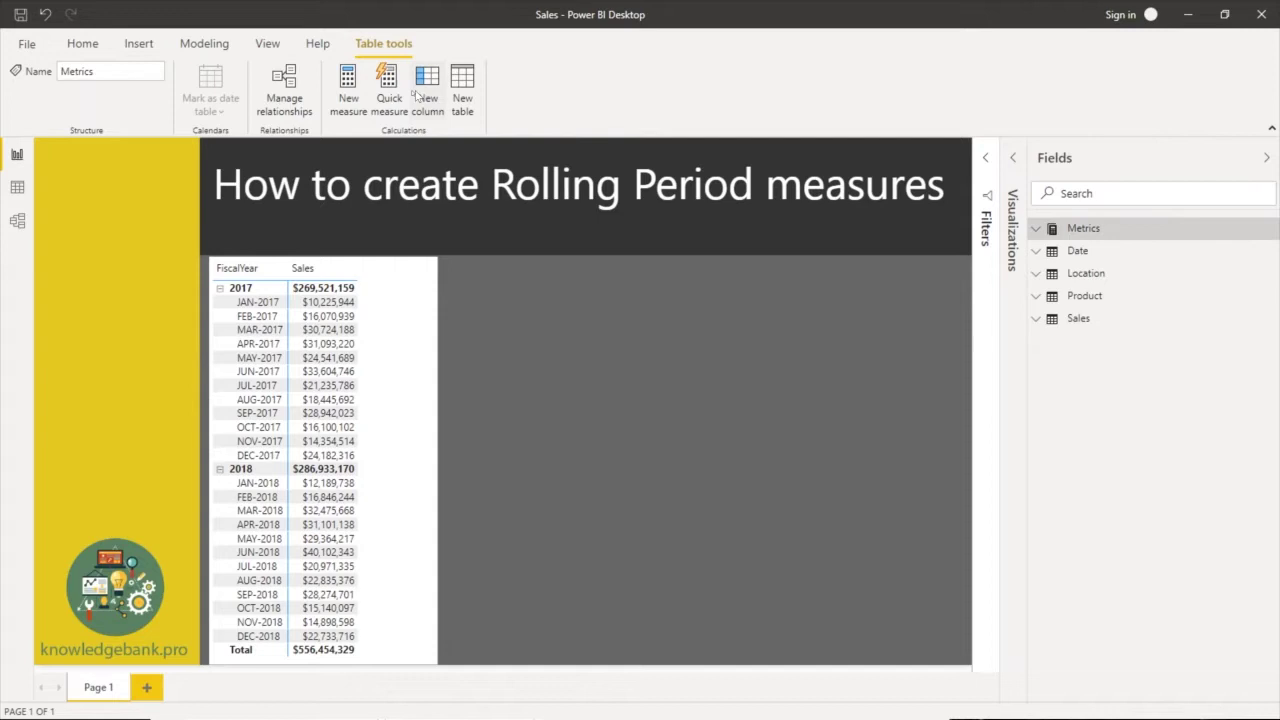
{"action": "left_click", "coordinate": [349, 88]}
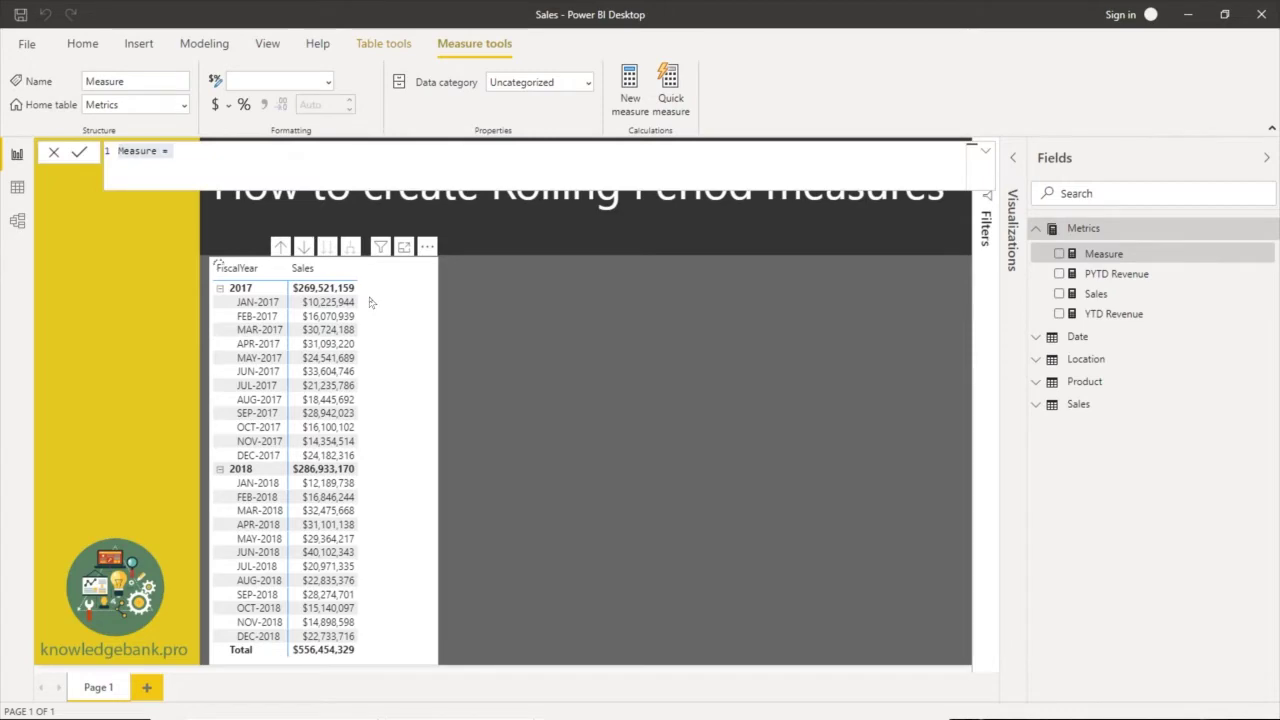
{"action": "key", "text": "ctrl+a"}
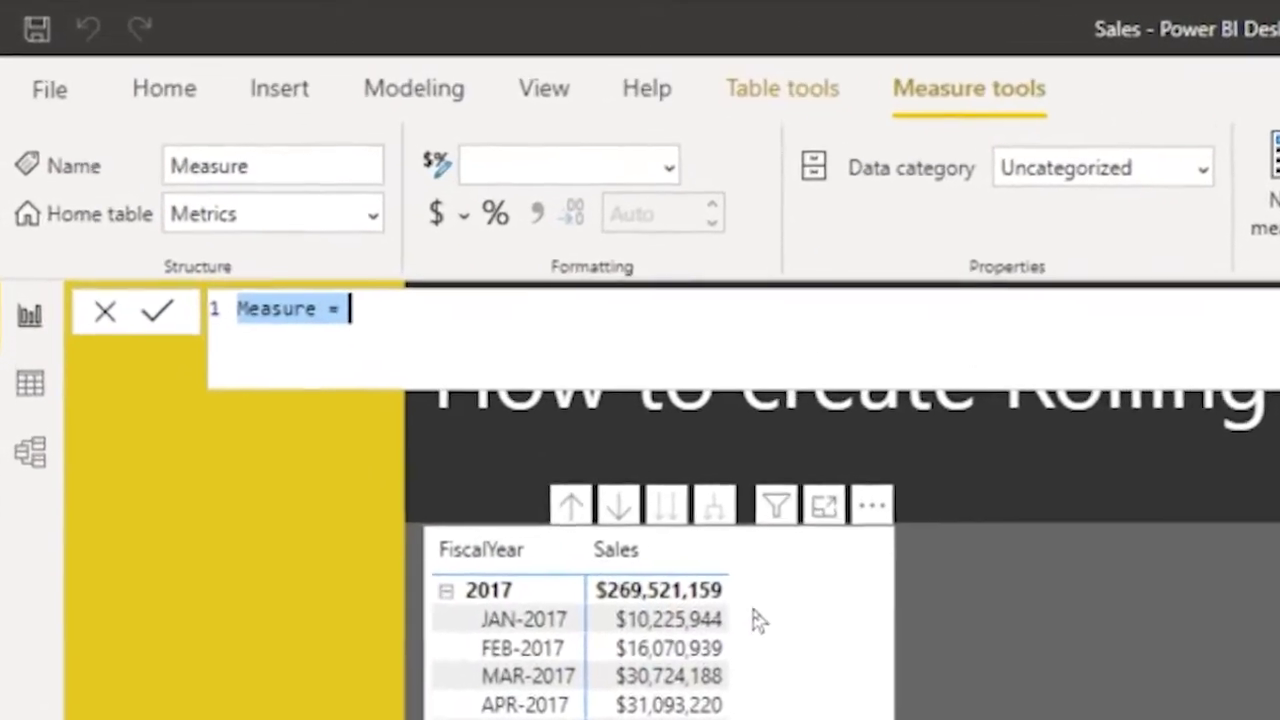
{"action": "type", "text": "1"}
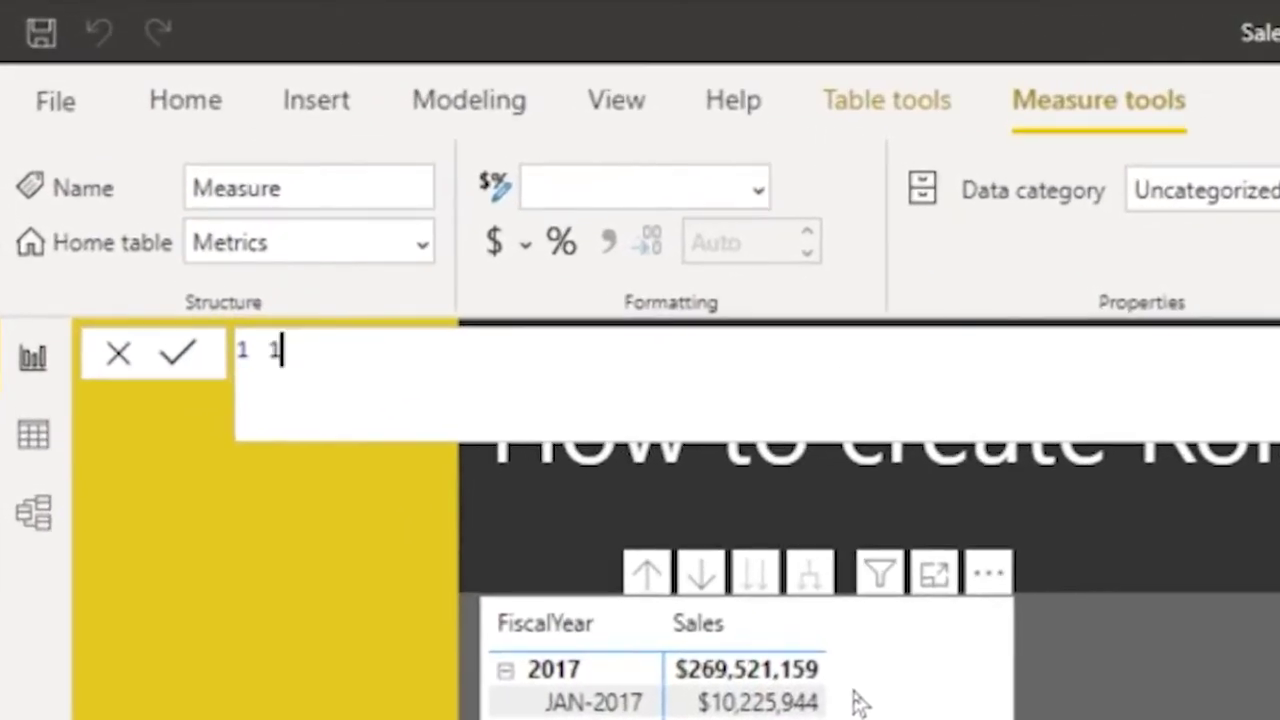
{"action": "type", "text": "3 Peri"}
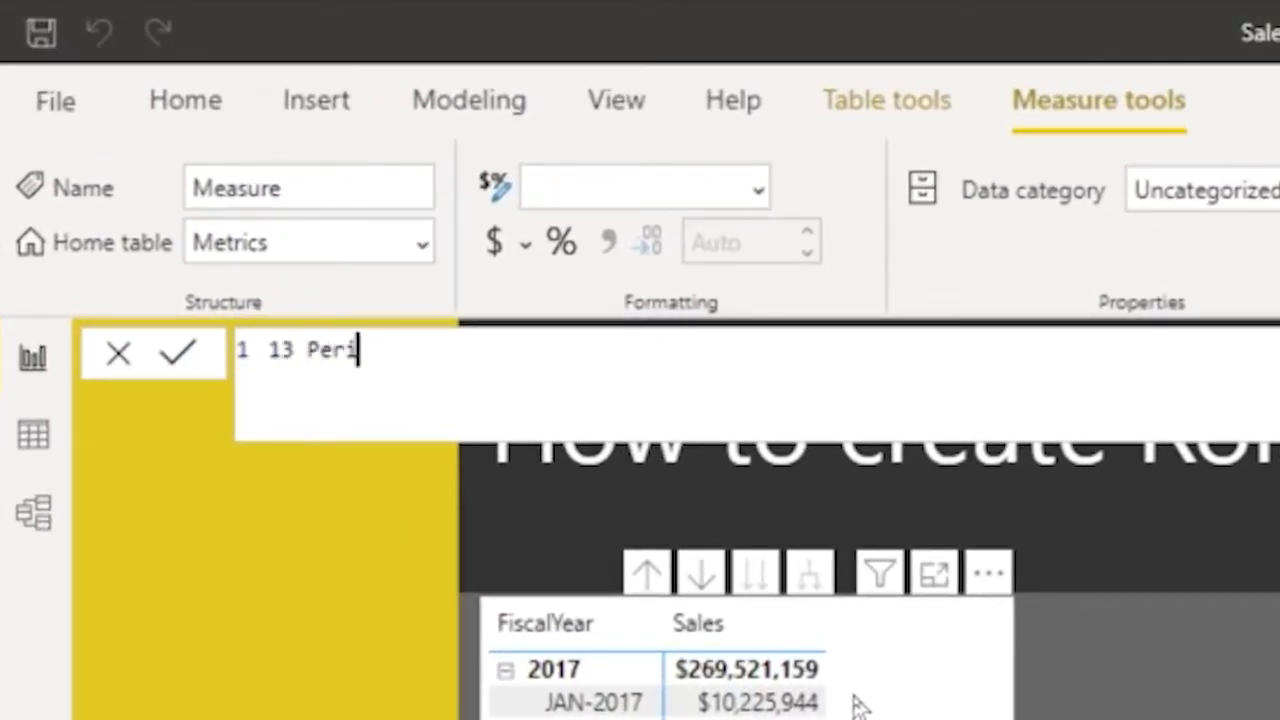
{"action": "type", "text": "od Rollin"}
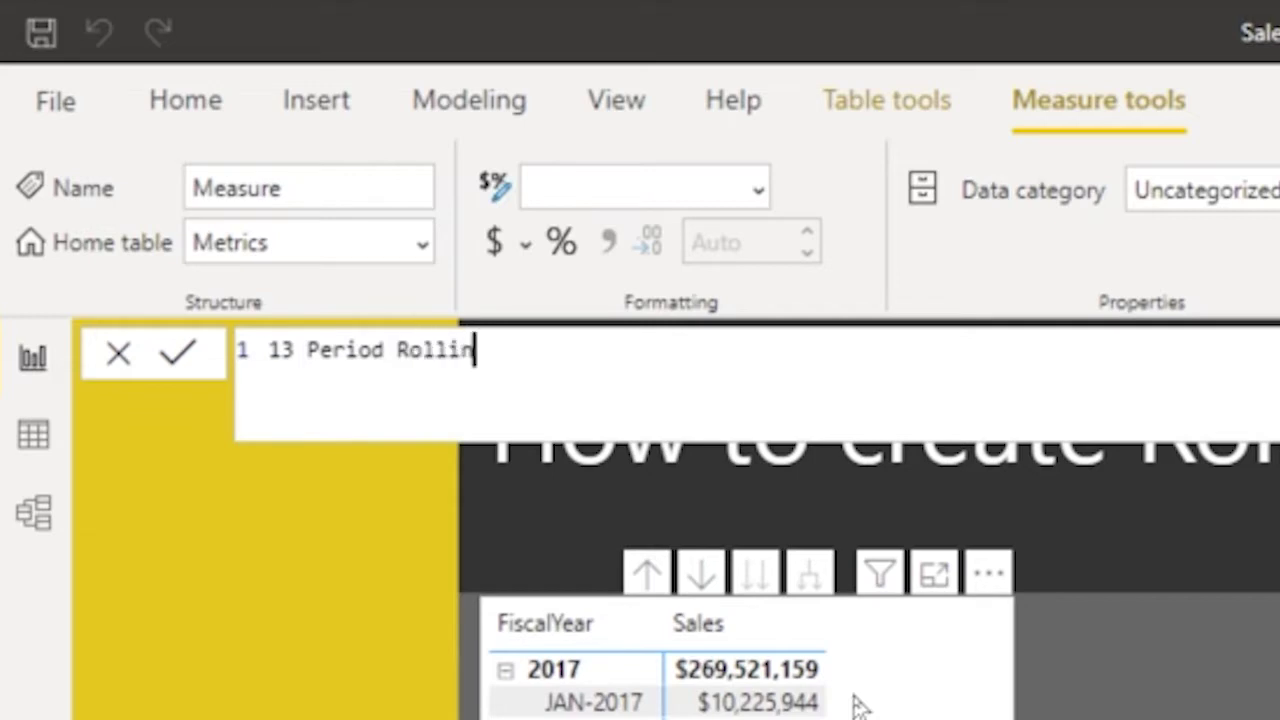
{"action": "type", "text": "g YTD"}
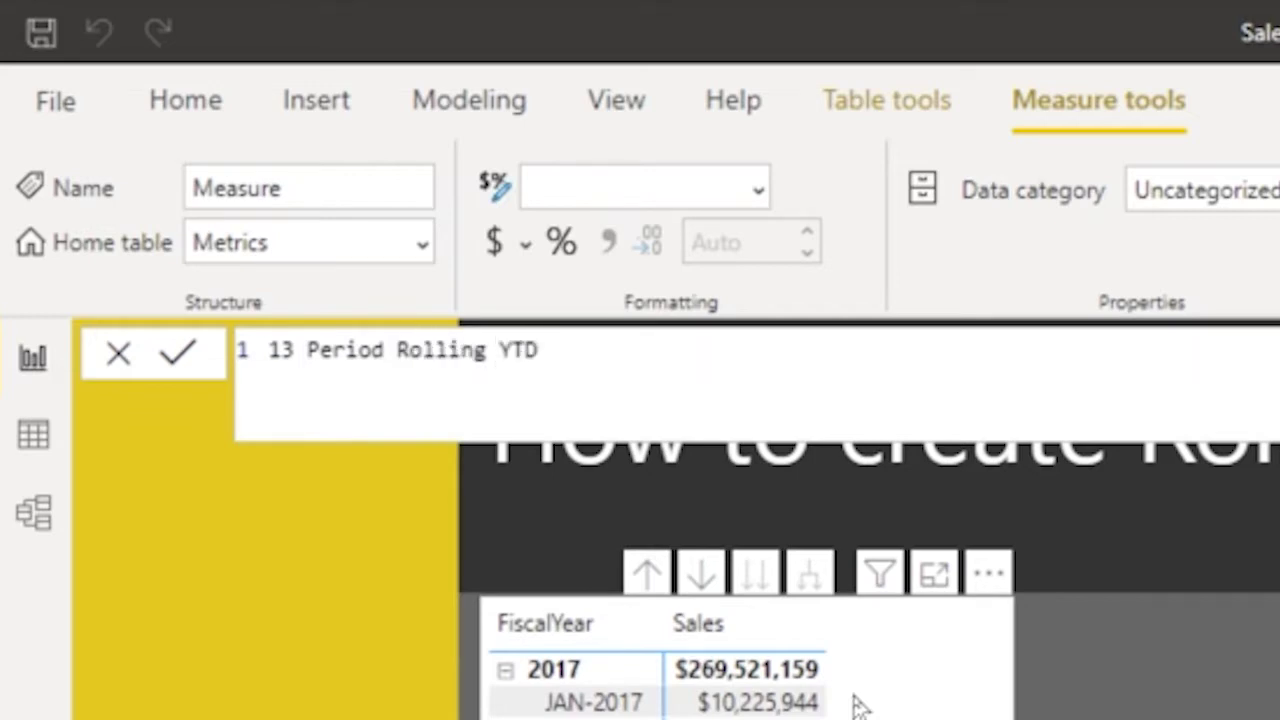
{"action": "type", "text": " ="}
{"action": "key", "text": "shift+Return"}
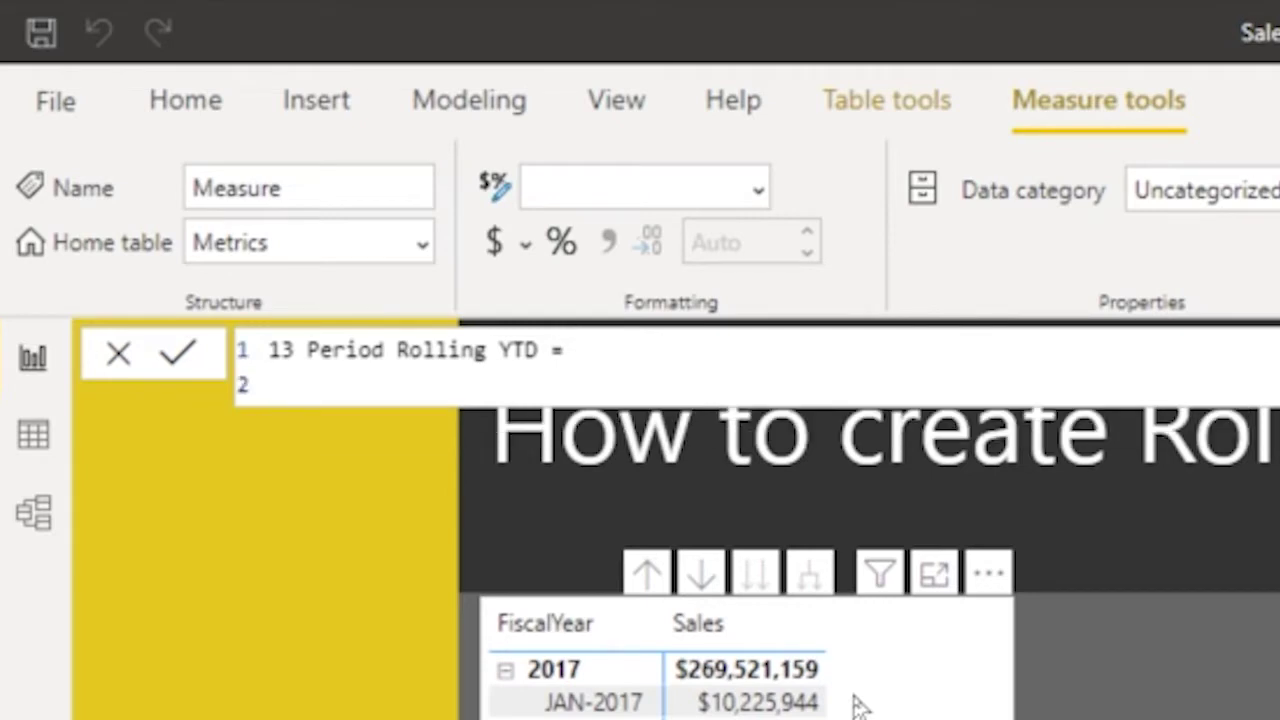
Declare var currentRollingNumber = SELECTEDVALUE('Date'[FiscalPeriodRunningNum]) on the measure's second line.
{"action": "type", "text": "var"}
{"action": "key", "text": "Escape"}
{"action": "type", "text": "current"}
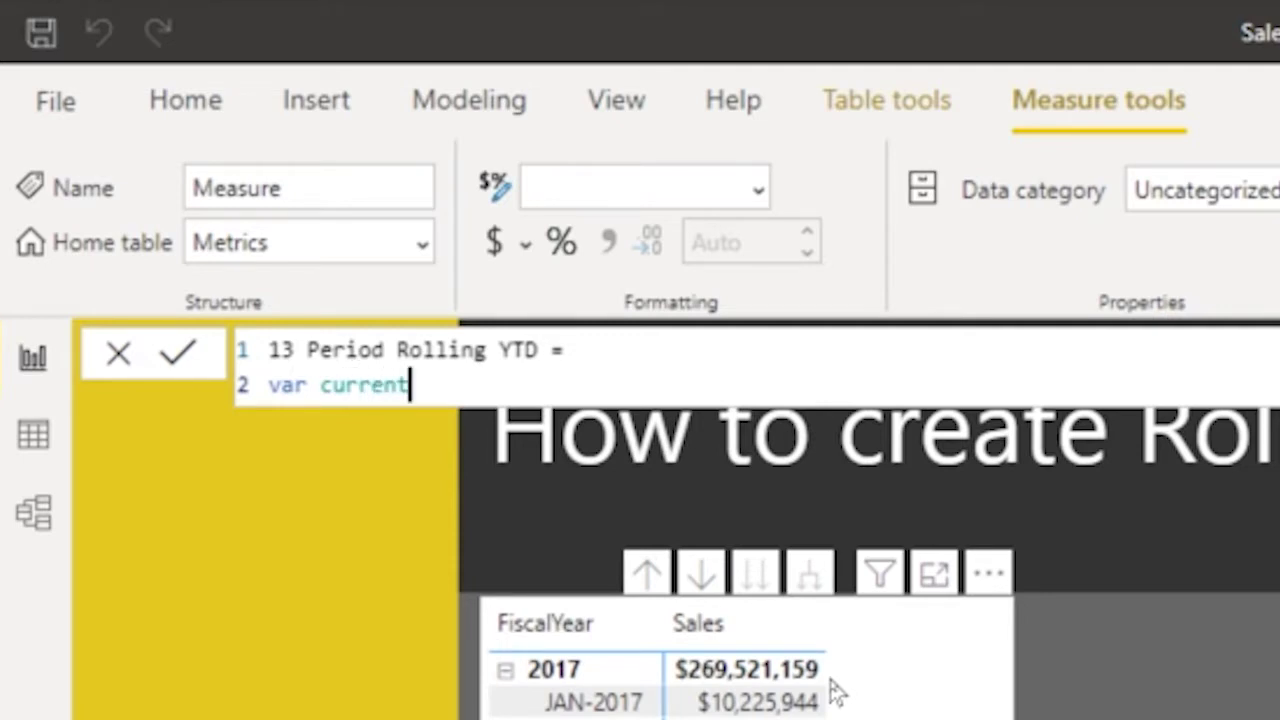
{"action": "type", "text": "Rollin"}
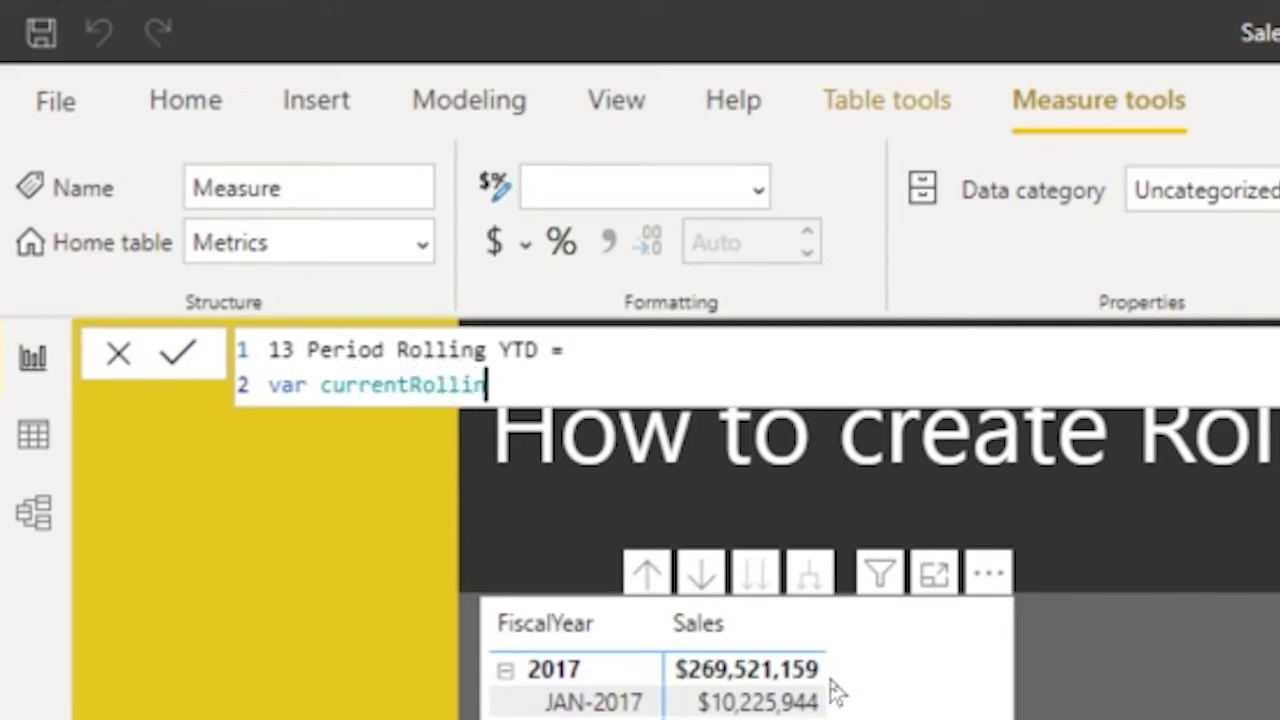
{"action": "type", "text": "gNum"}
{"action": "key", "text": "BackSpace"}
{"action": "key", "text": "BackSpace"}
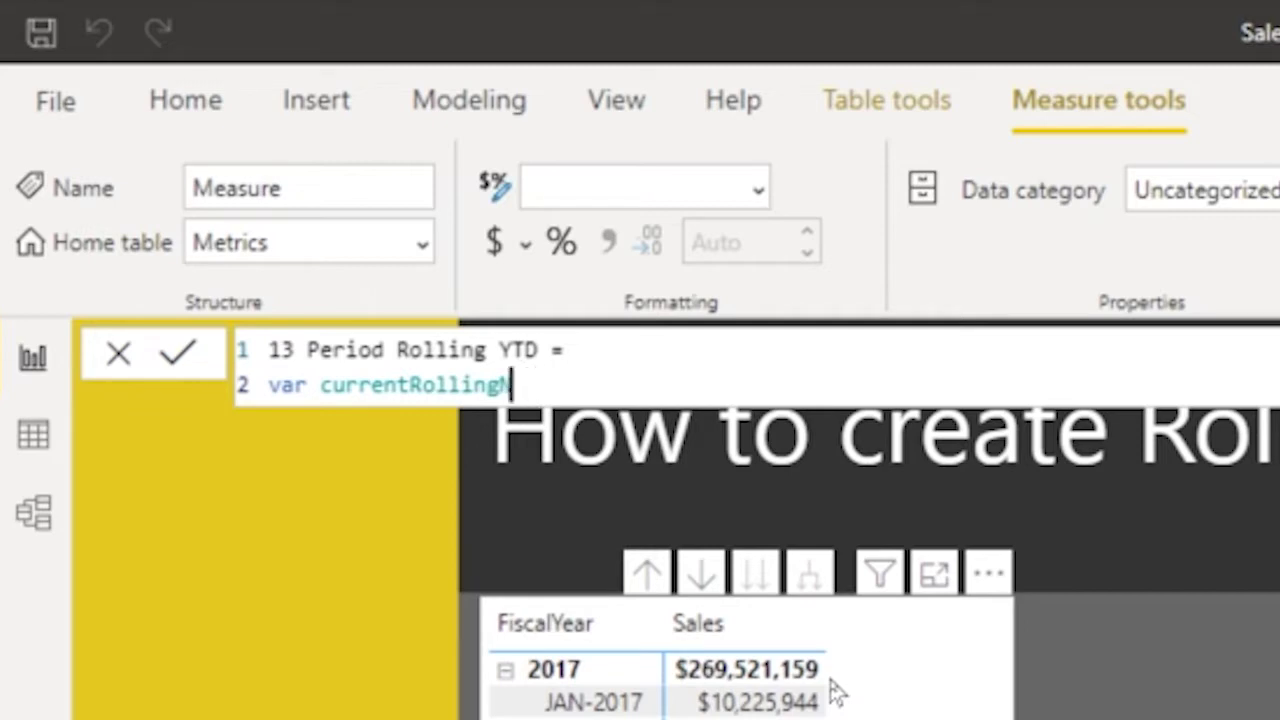
{"action": "type", "text": "umer"}
{"action": "key", "text": "BackSpace"}
{"action": "key", "text": "BackSpace"}
{"action": "type", "text": "b"}
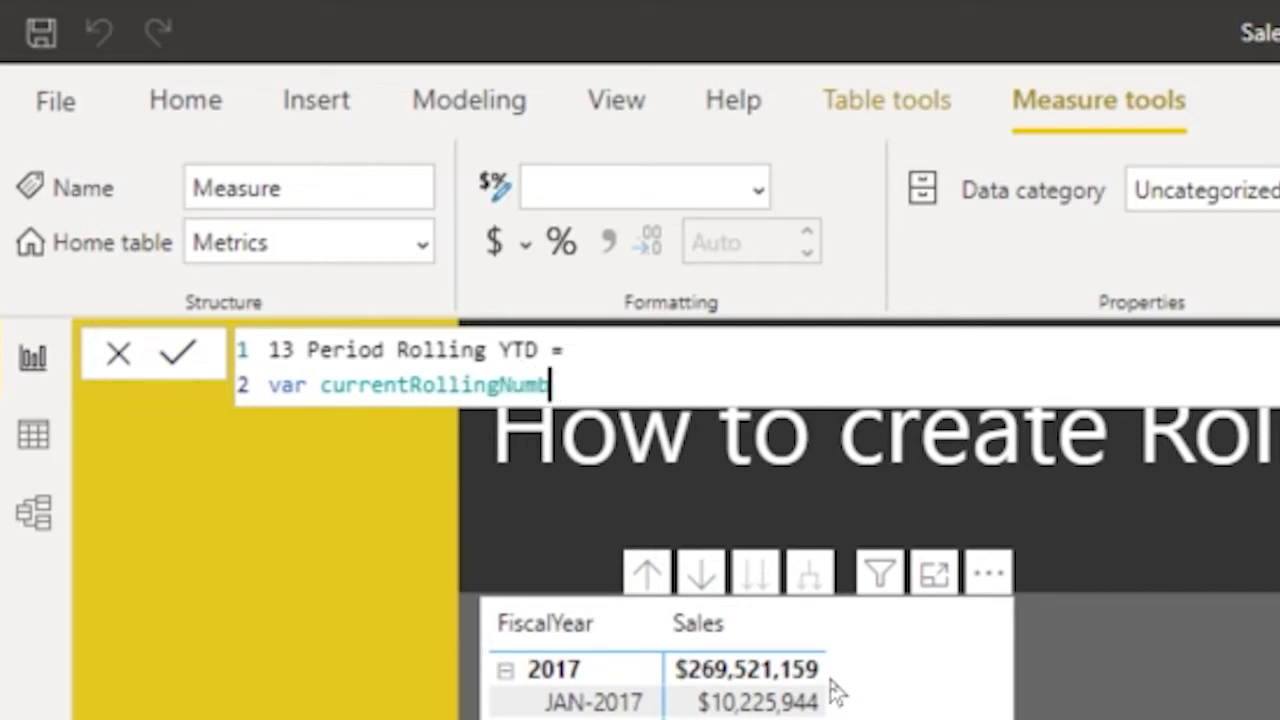
{"action": "type", "text": "er = SELECT"}
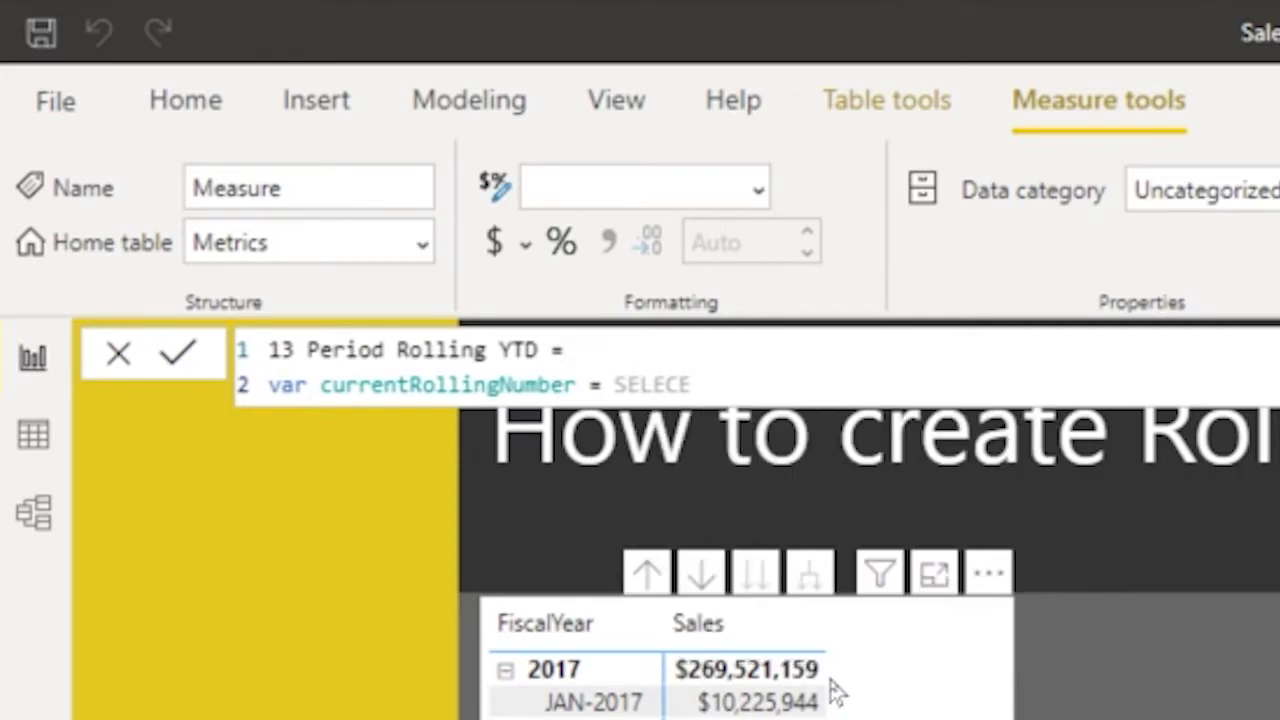
{"action": "key", "text": "Down"}
{"action": "key", "text": "Down"}
{"action": "key", "text": "Down"}
{"action": "key", "text": "Down"}
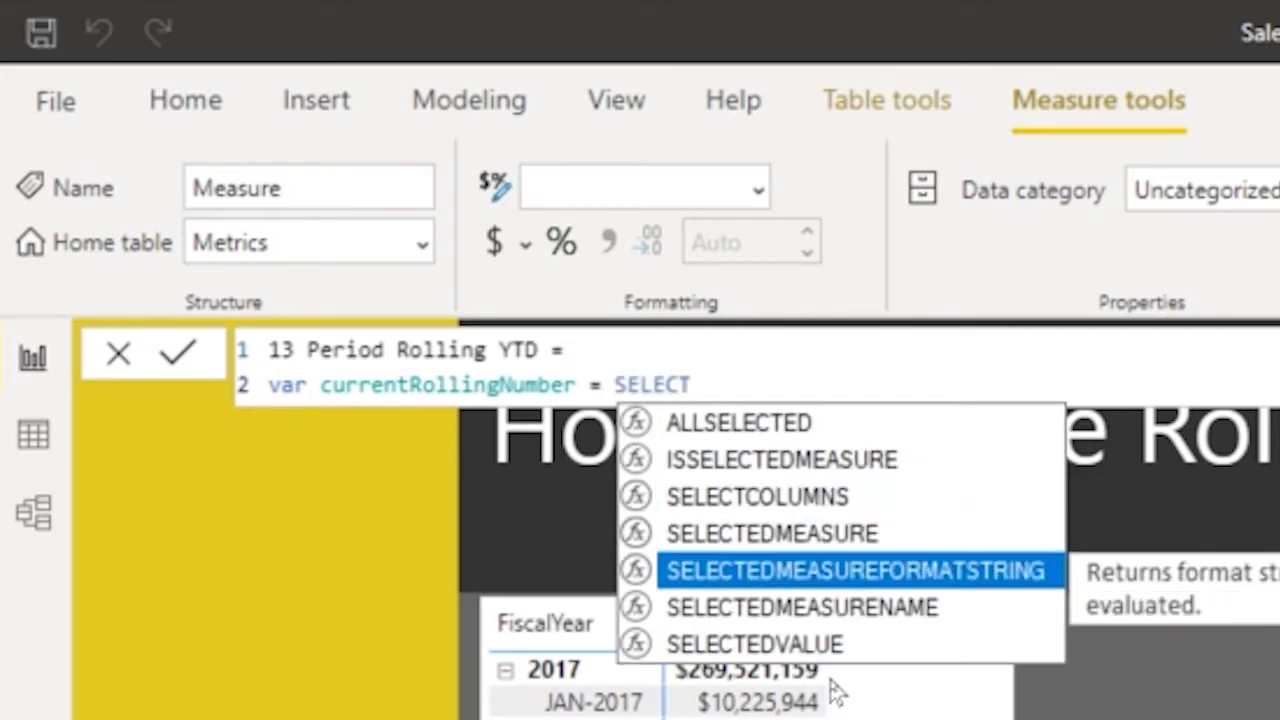
{"action": "key", "text": "Tab"}
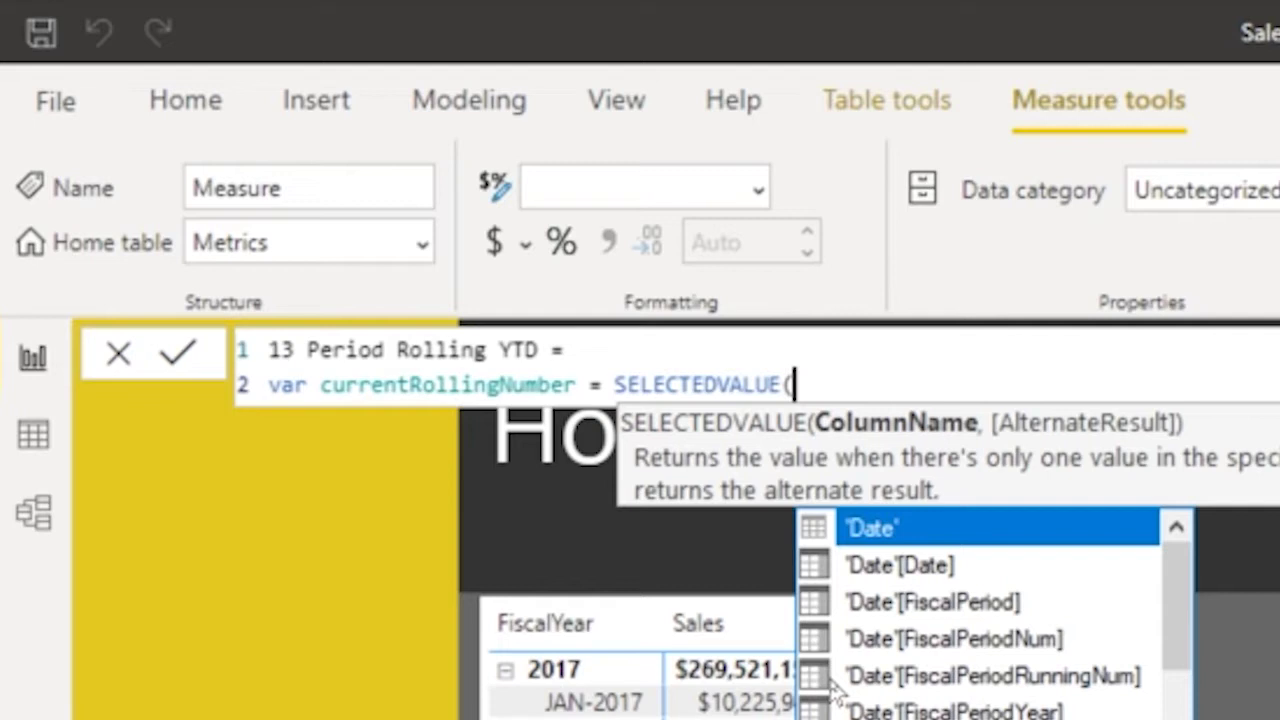
{"action": "key", "text": "Down"}
{"action": "key", "text": "Down"}
{"action": "key", "text": "Down"}
{"action": "key", "text": "Down"}
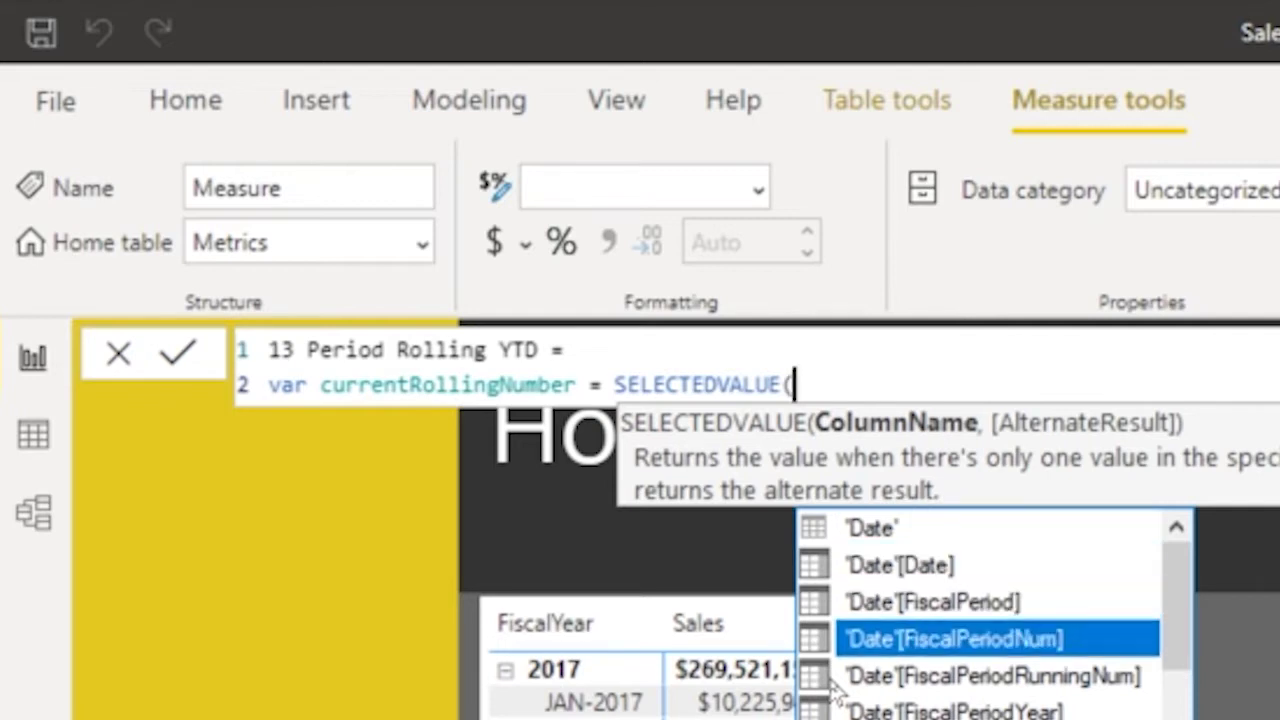
{"action": "key", "text": "Tab"}
{"action": "type", "text": ")"}
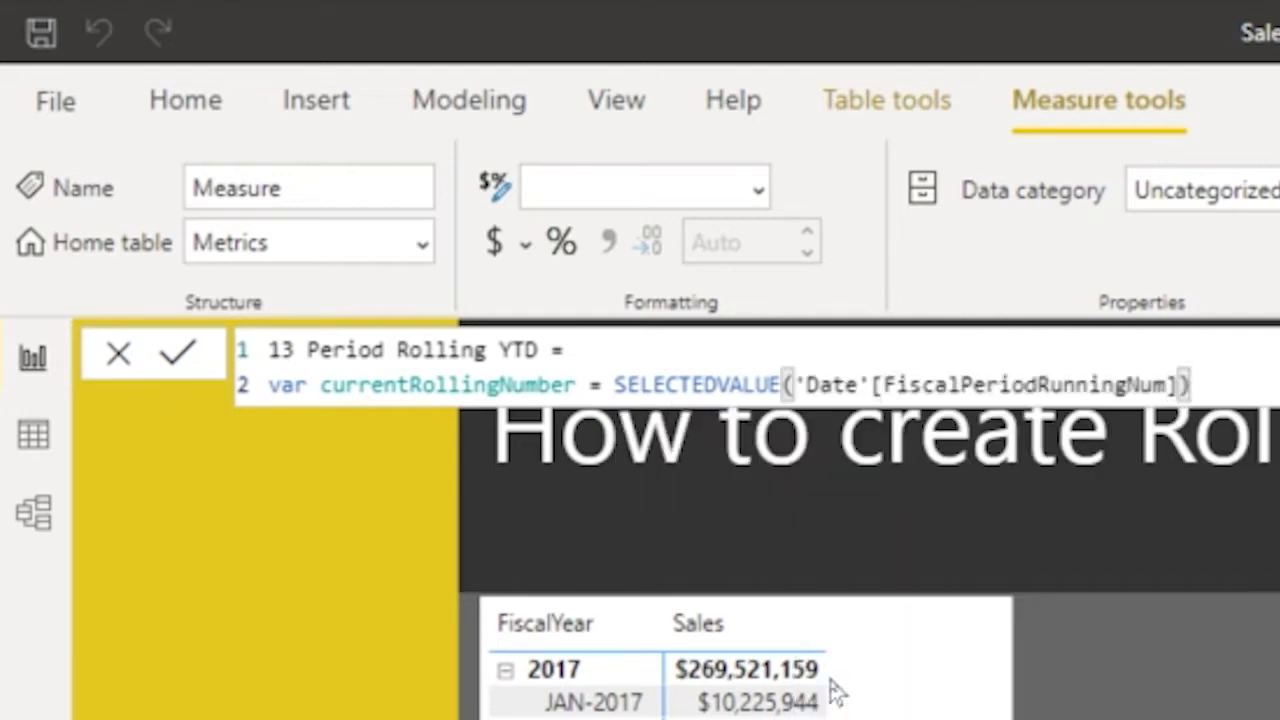
{"action": "key", "text": "shift+Return"}
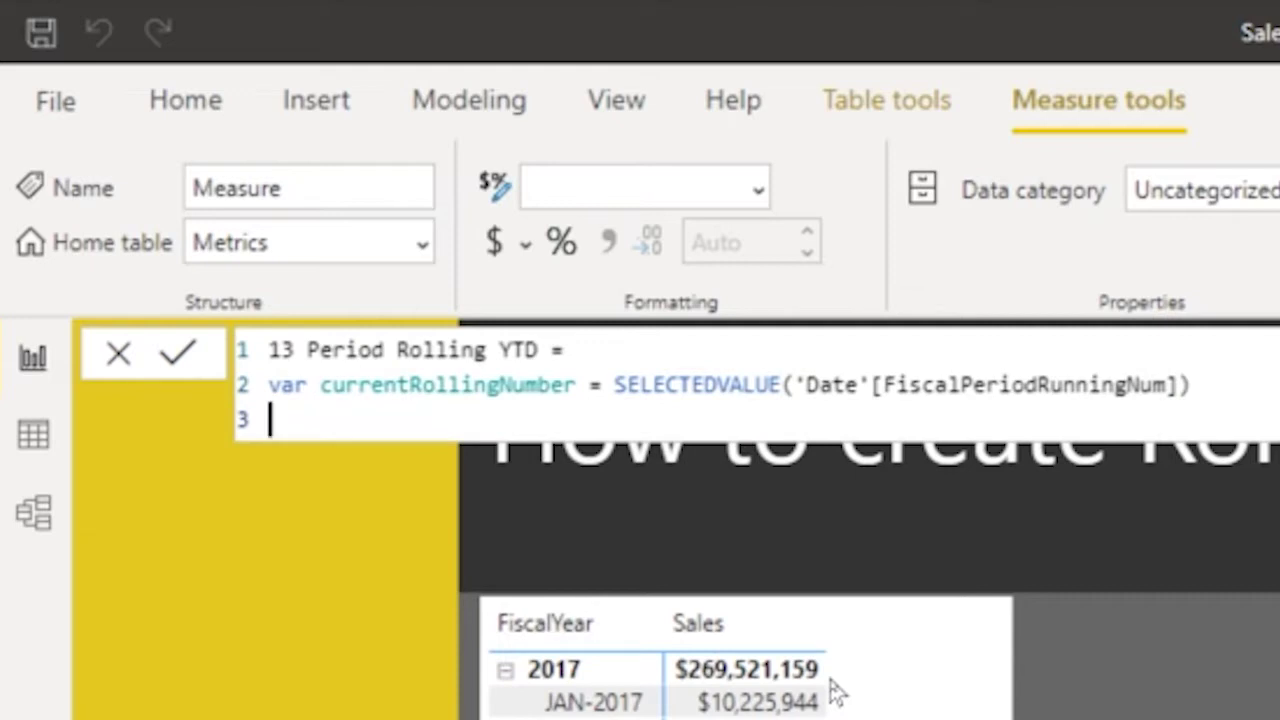
Begin the return line as RETURN CALCULATE([Sales], FILTER(ALL('Date'),.
{"action": "type", "text": "RETURN"}
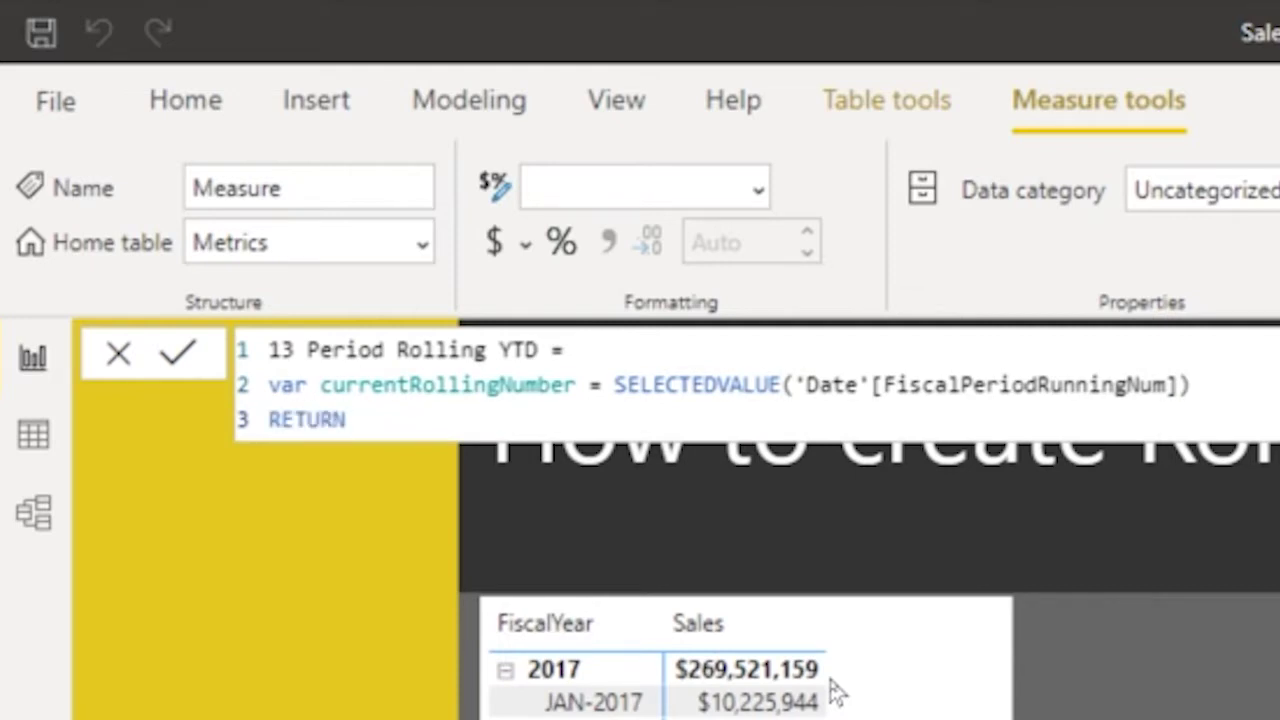
{"action": "type", "text": " c"}
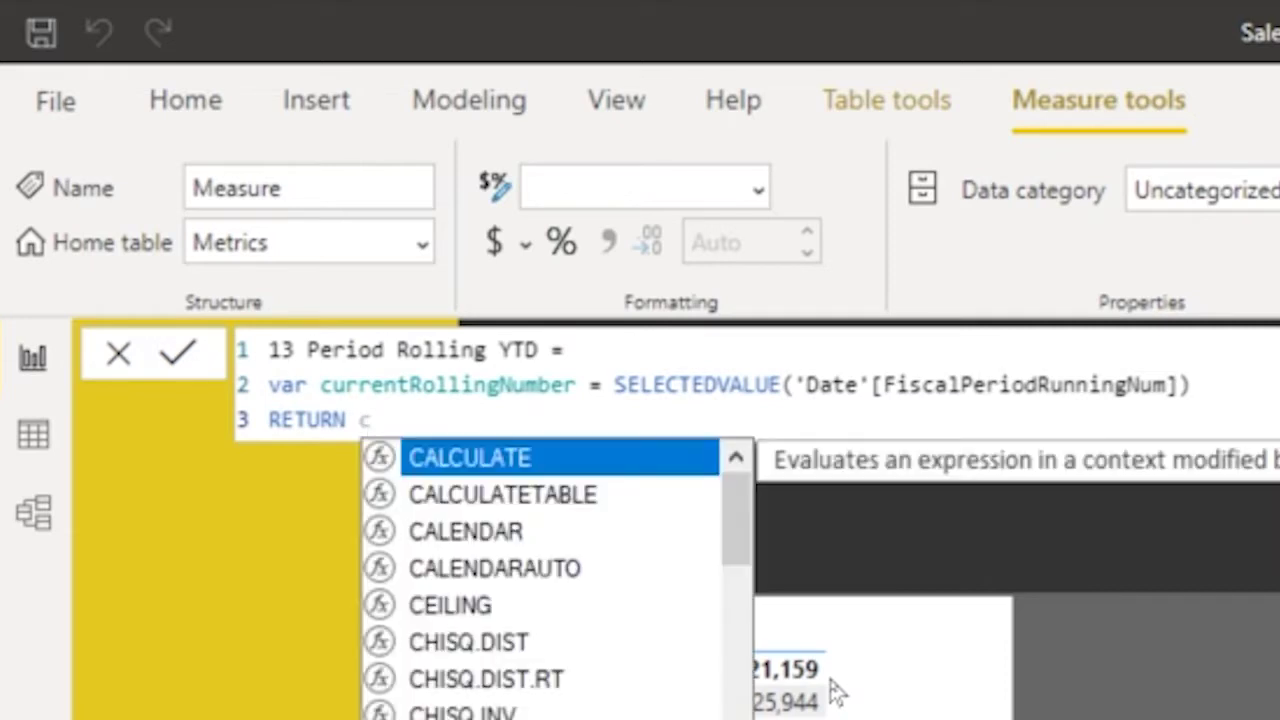
{"action": "key", "text": "Tab"}
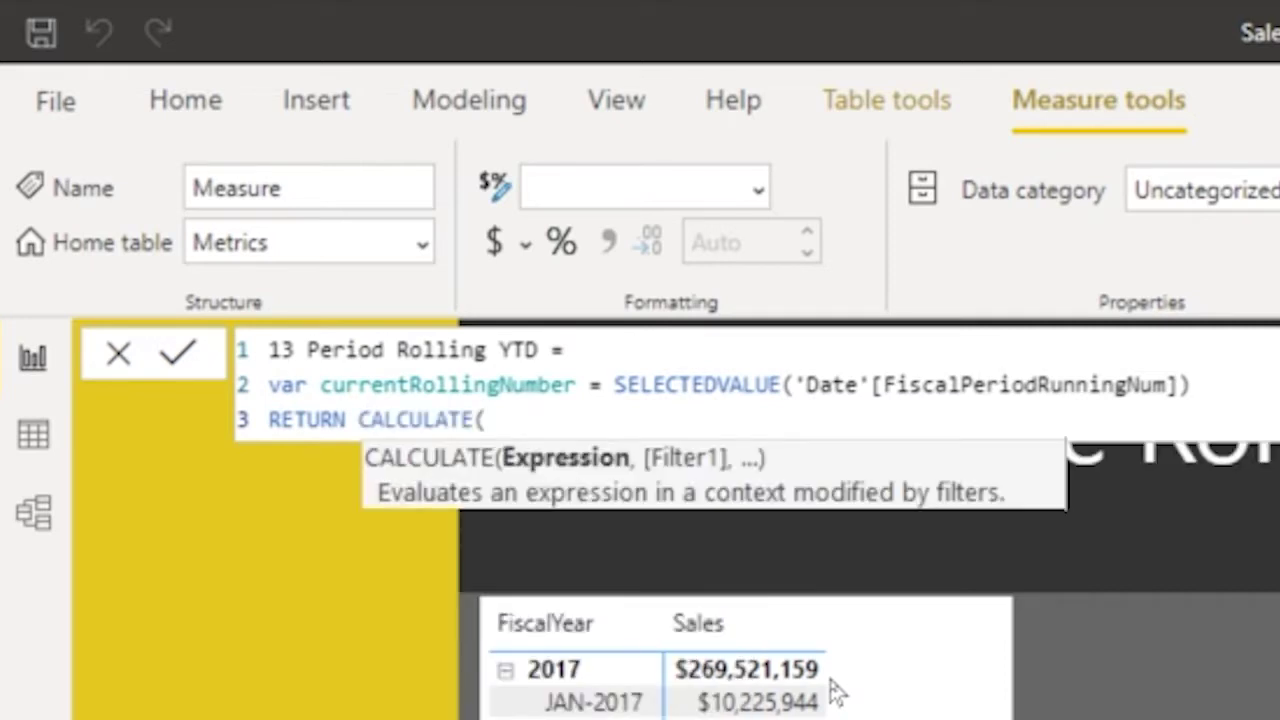
{"action": "type", "text": "[Sal"}
{"action": "key", "text": "Tab"}
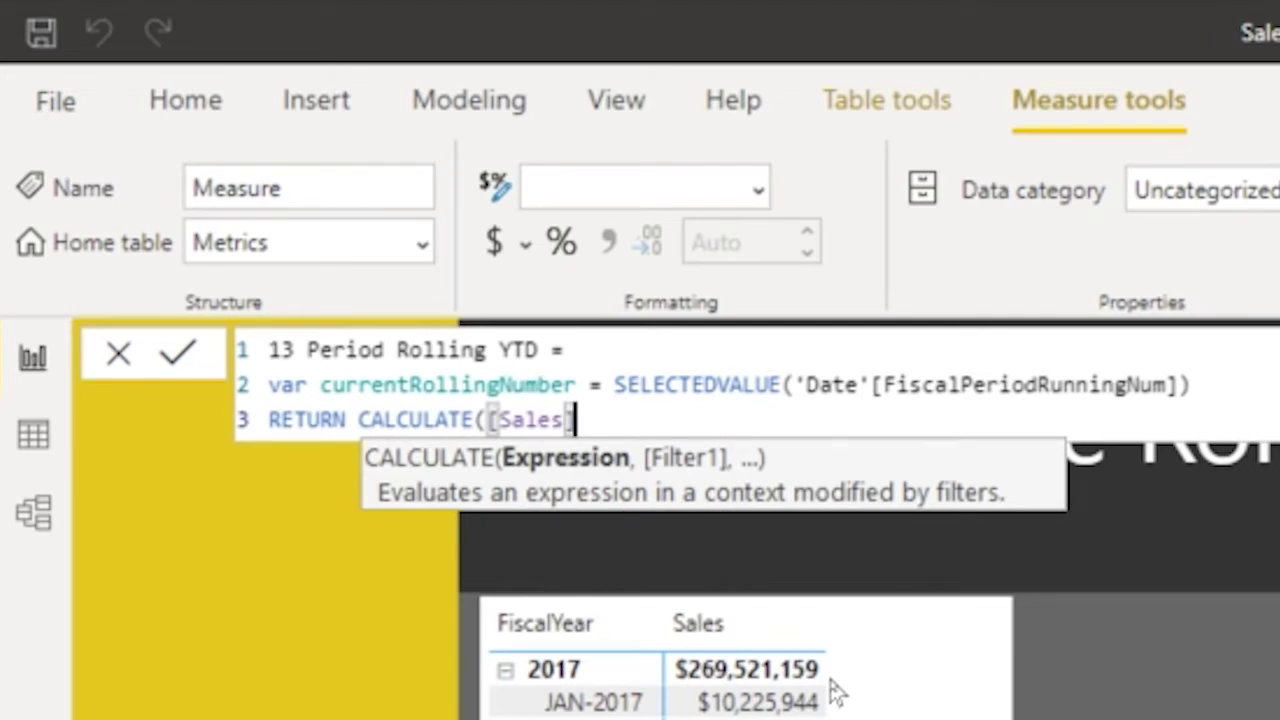
{"action": "type", "text": ", FIL"}
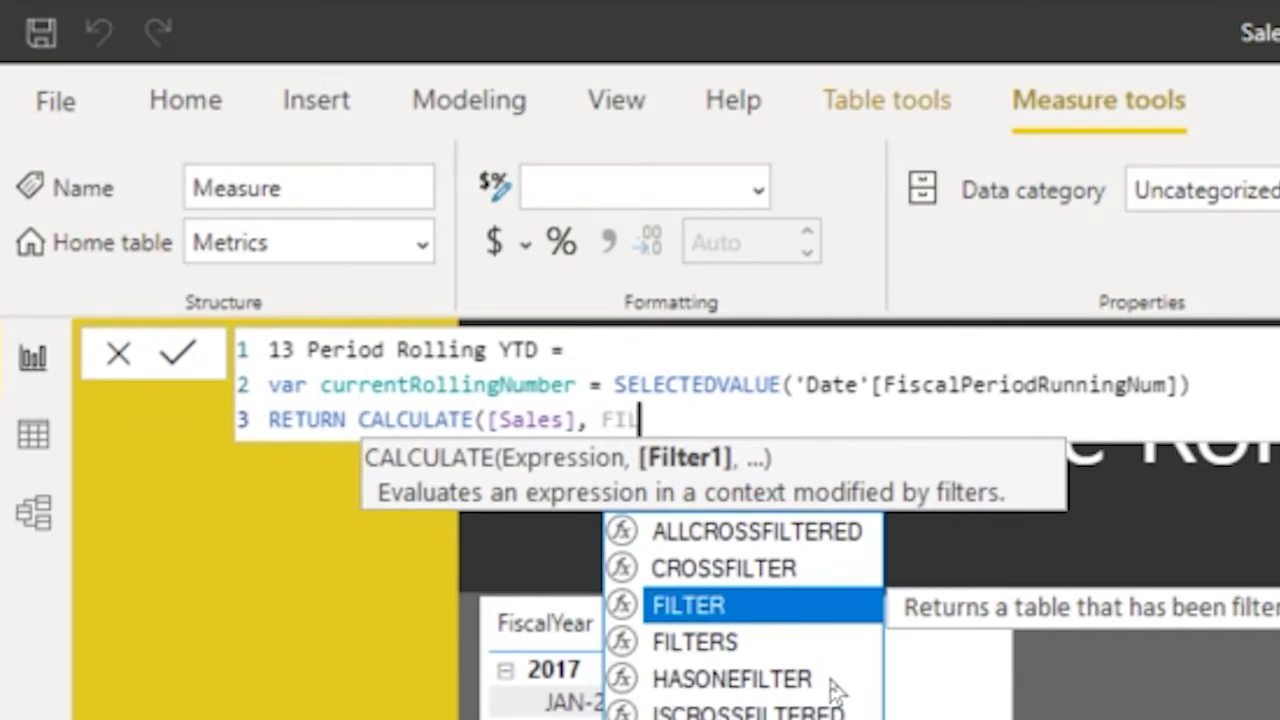
{"action": "key", "text": "Tab"}
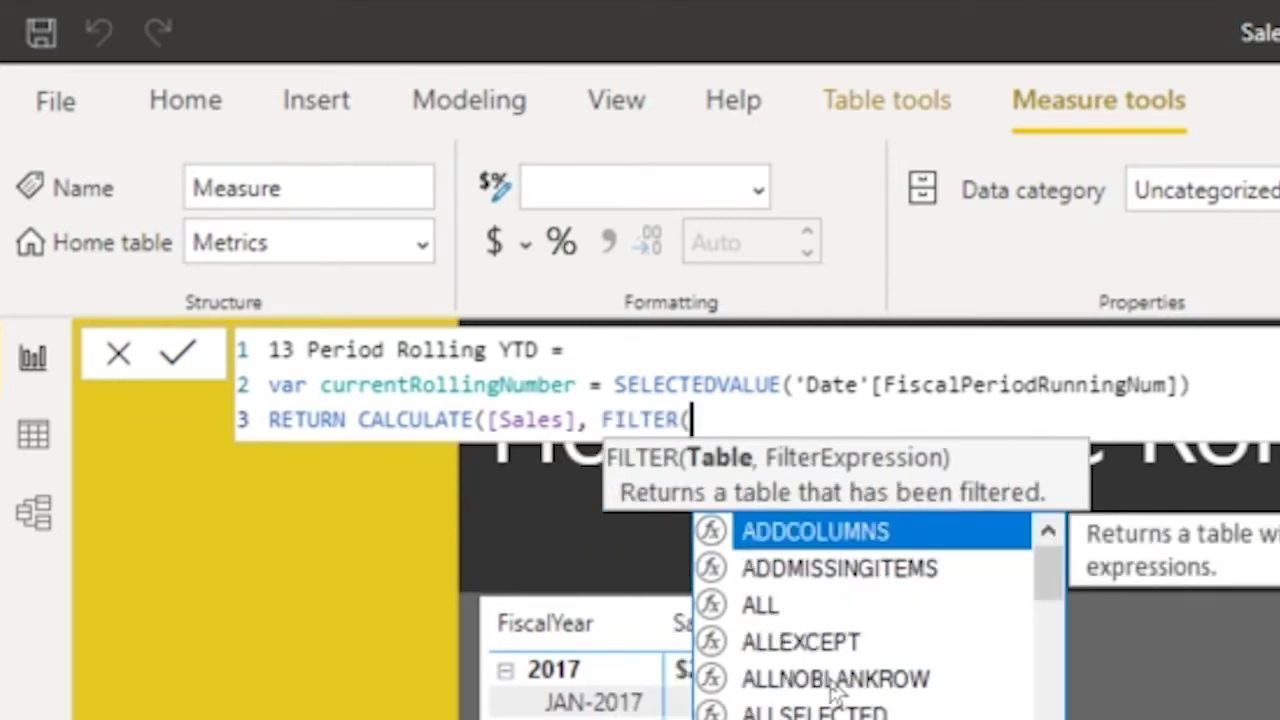
{"action": "type", "text": "AL"}
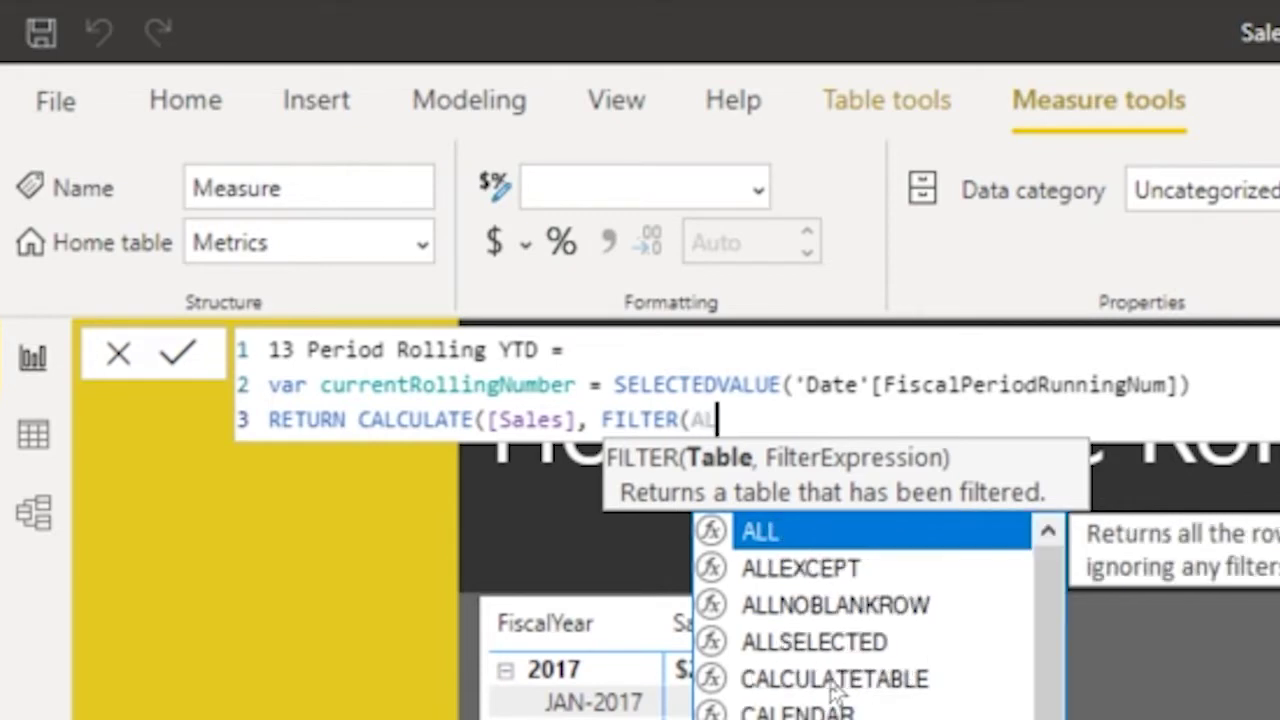
{"action": "type", "text": "L('D"}
{"action": "key", "text": "Tab"}
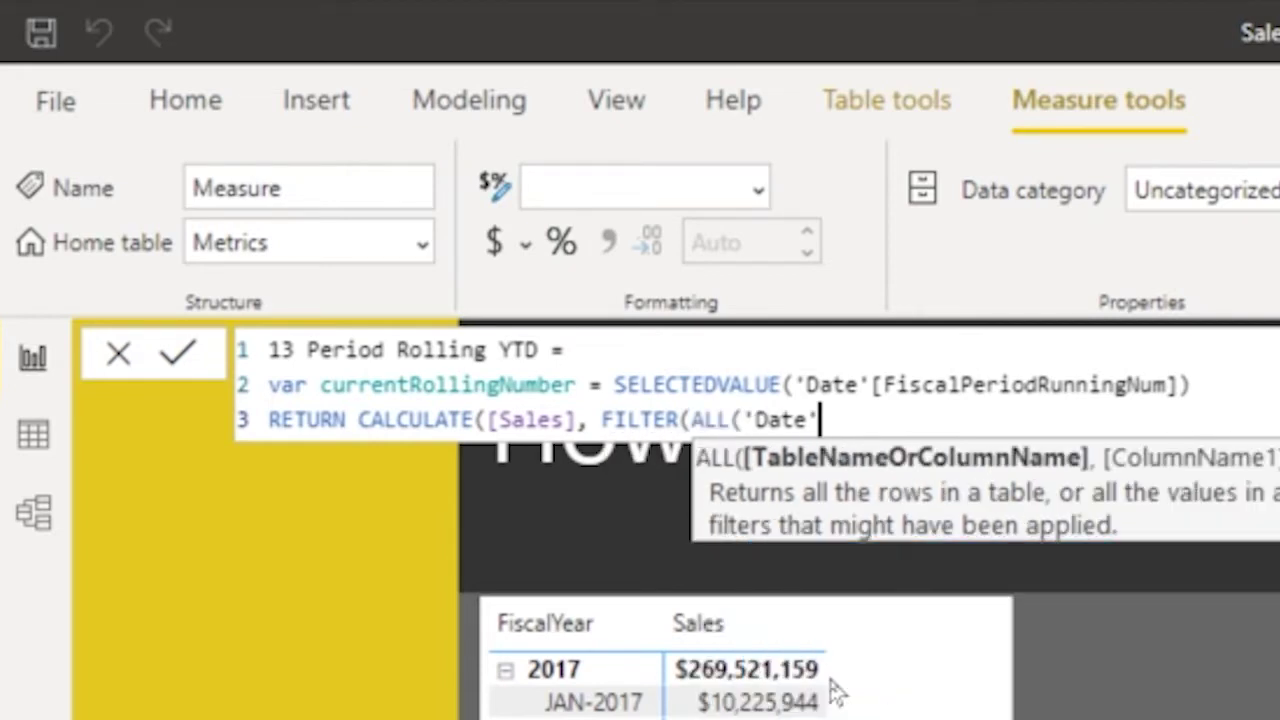
{"action": "type", "text": ")"}
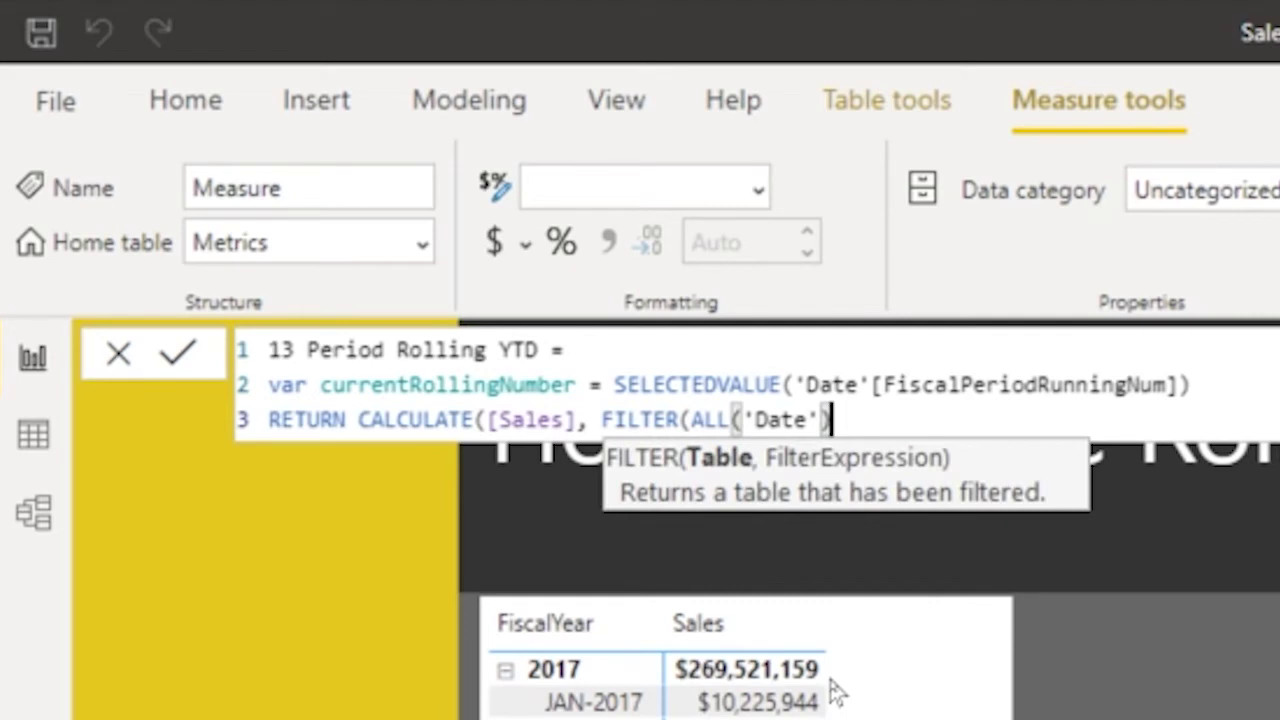
{"action": "type", "text": ","}
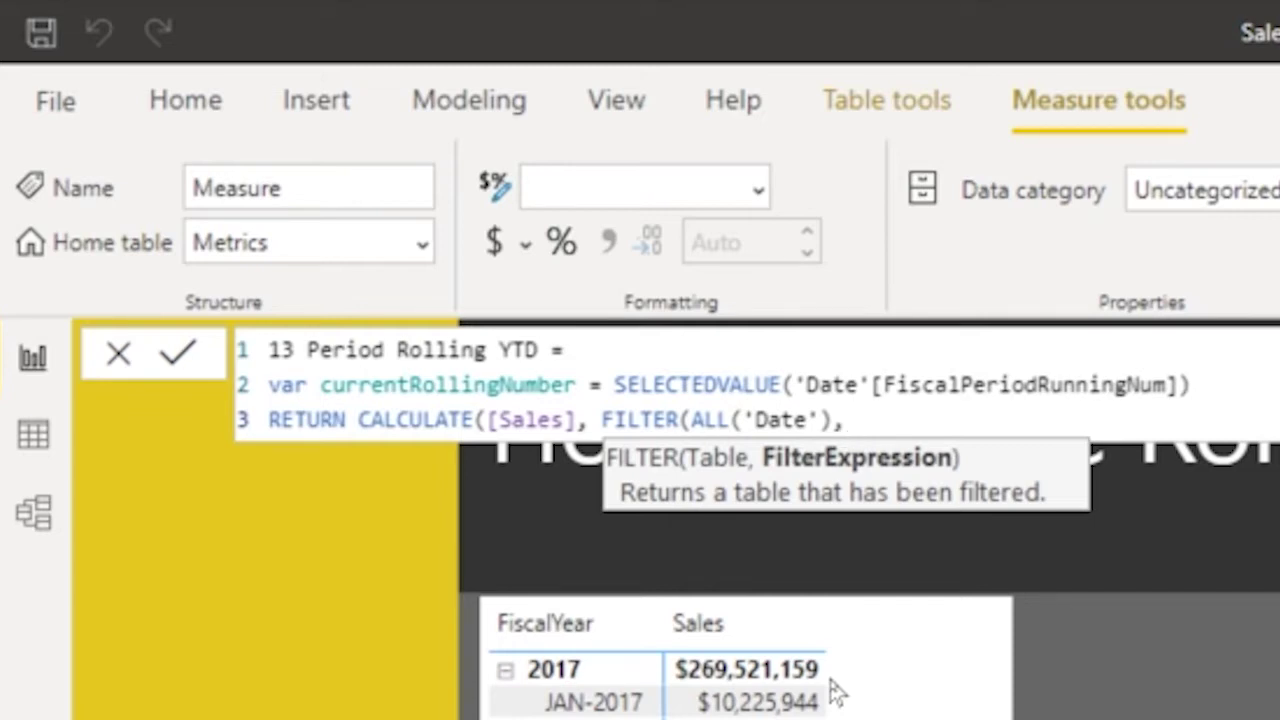
Add the condition 'Date'[FiscalPeriodRunningNum] = currentRollingNumber - 12 and close the parentheses.
{"action": "mouse_move", "coordinate": [830, 686]}
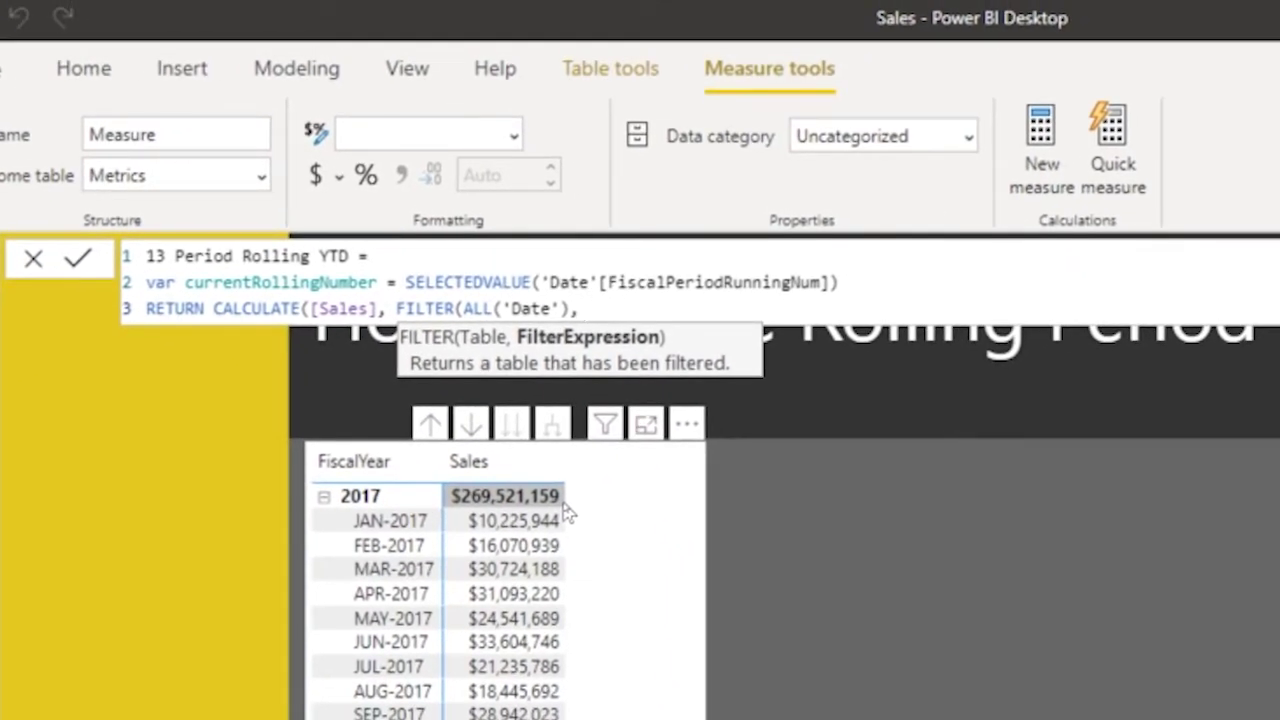
{"action": "type", "text": "D"}
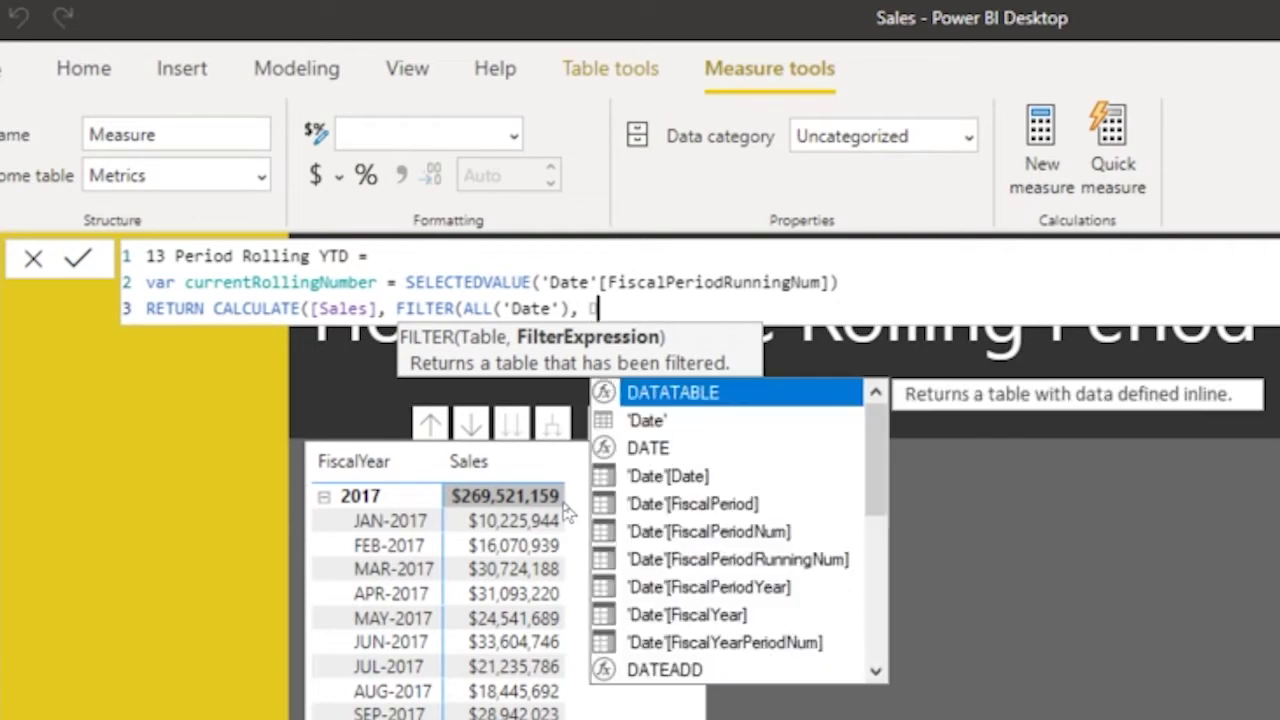
{"action": "type", "text": "a"}
{"action": "key", "text": "Down"}
{"action": "key", "text": "Down"}
{"action": "key", "text": "Down"}
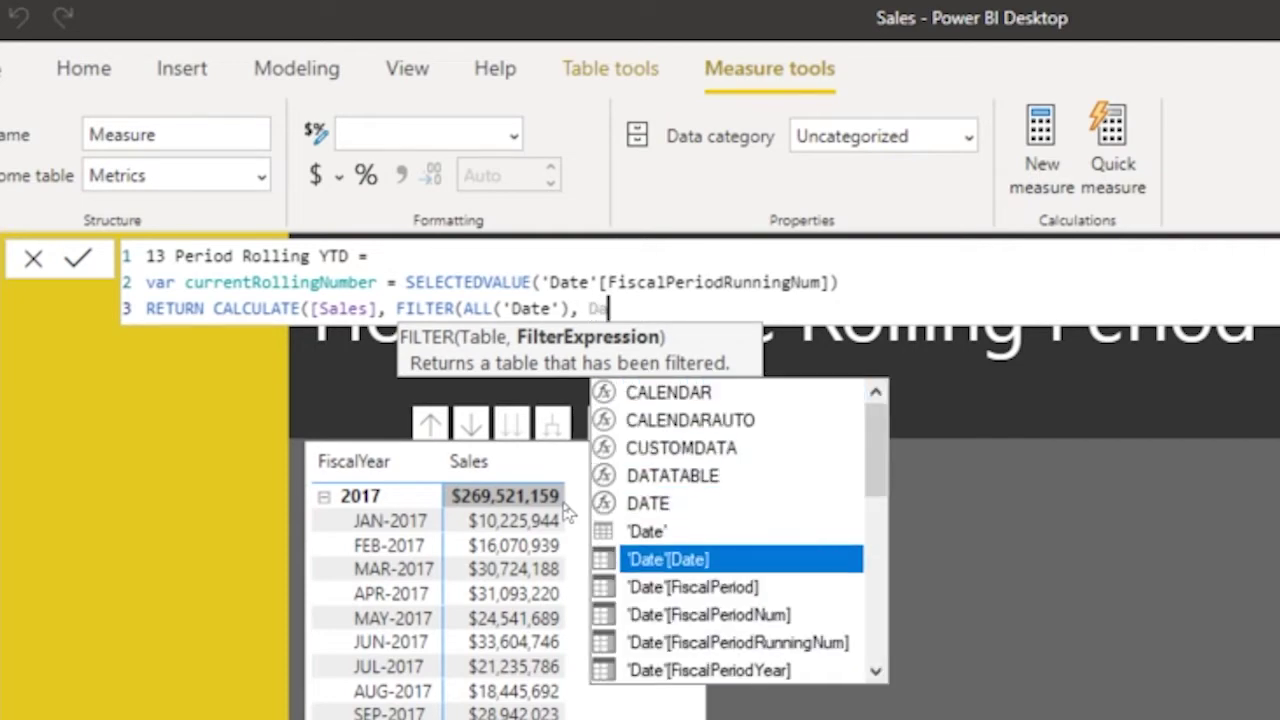
{"action": "key", "text": "Down"}
{"action": "key", "text": "Down"}
{"action": "key", "text": "Down"}
{"action": "key", "text": "Tab"}
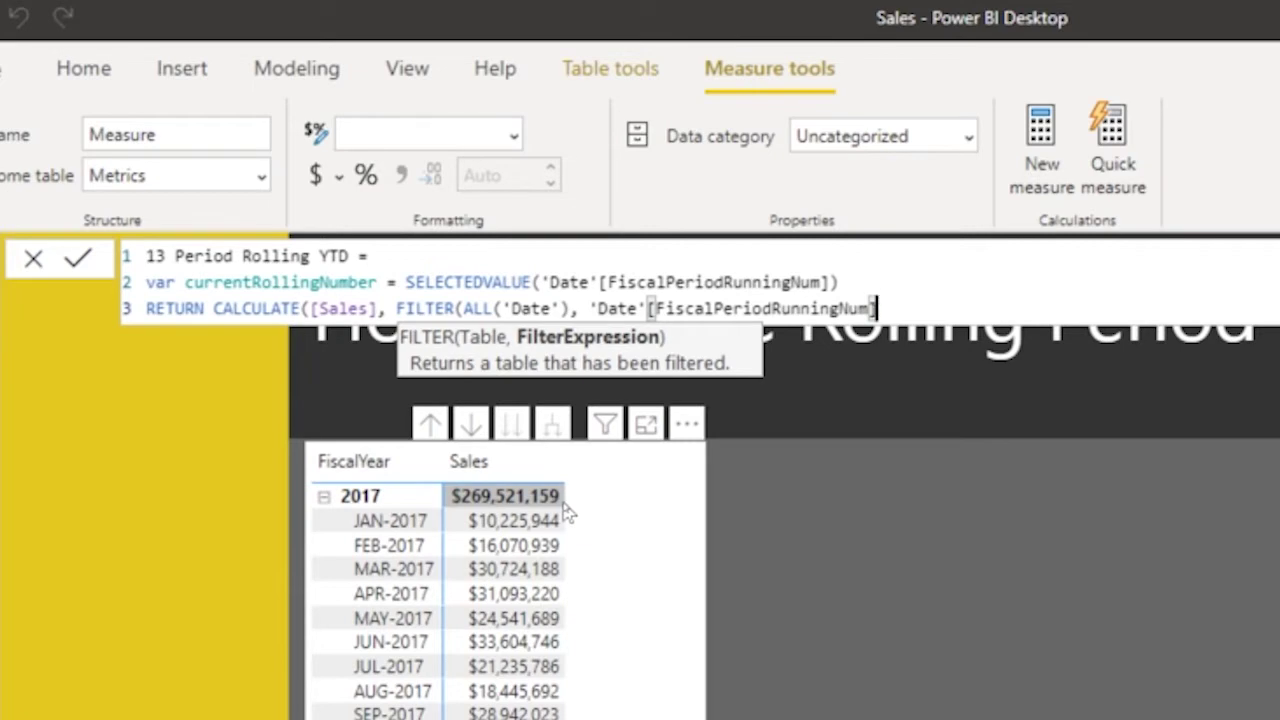
{"action": "type", "text": "= cu"}
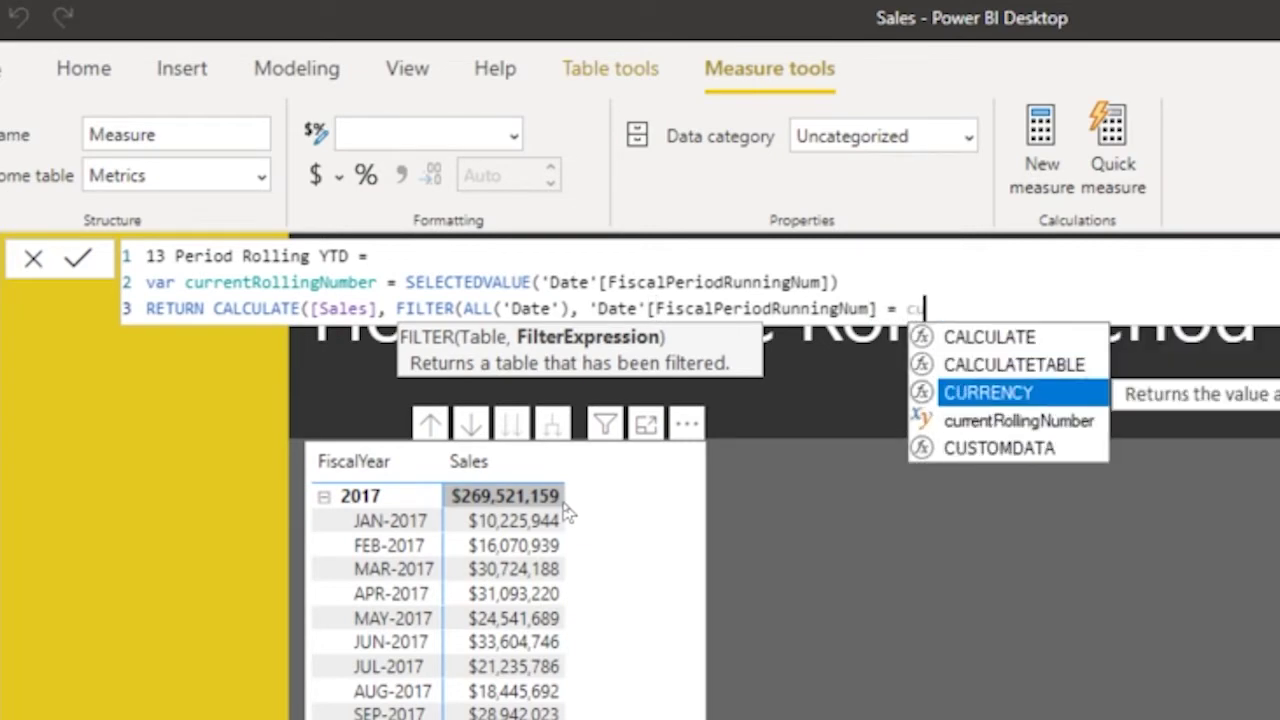
{"action": "key", "text": "Down"}
{"action": "key", "text": "Tab"}
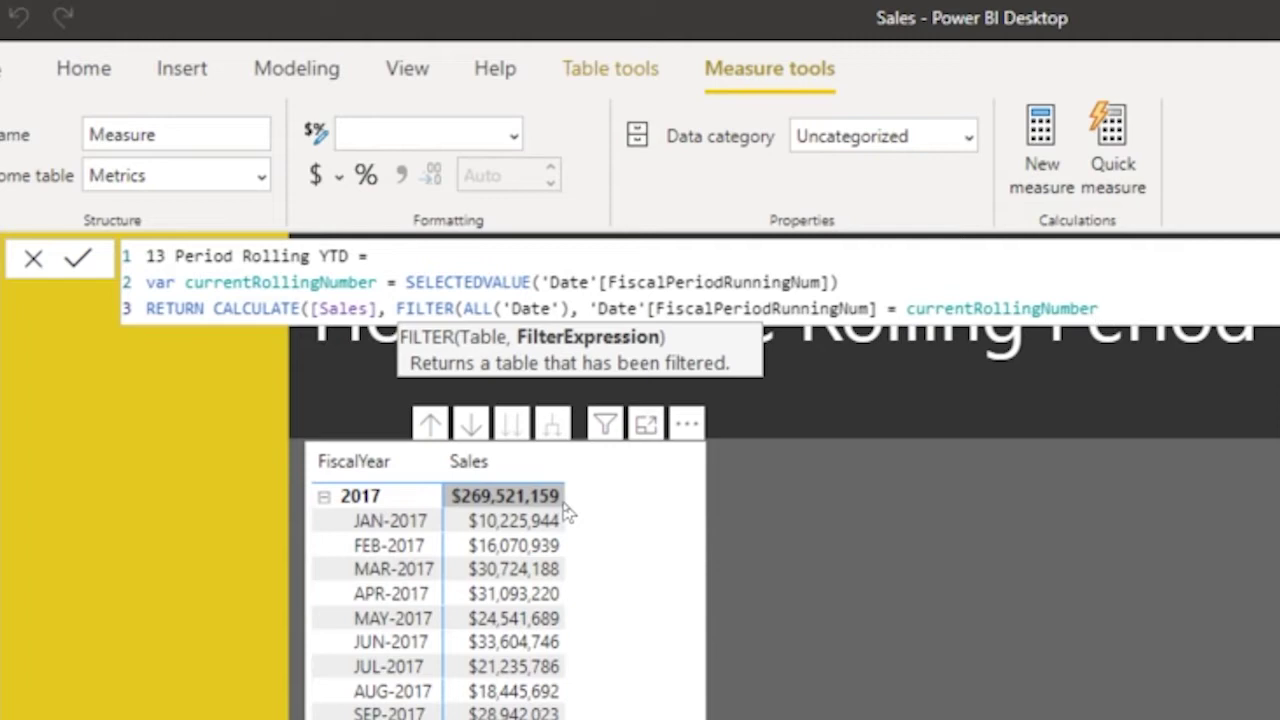
{"action": "type", "text": "- 12)"}
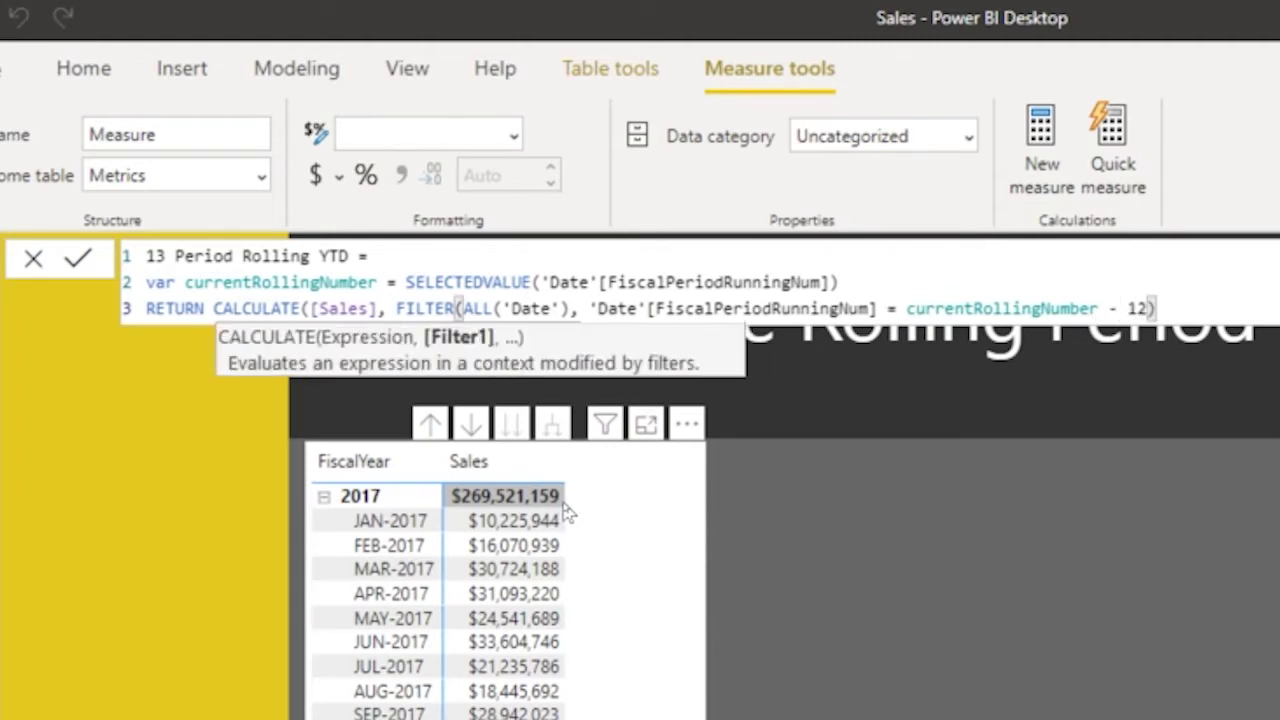
{"action": "type", "text": ")"}
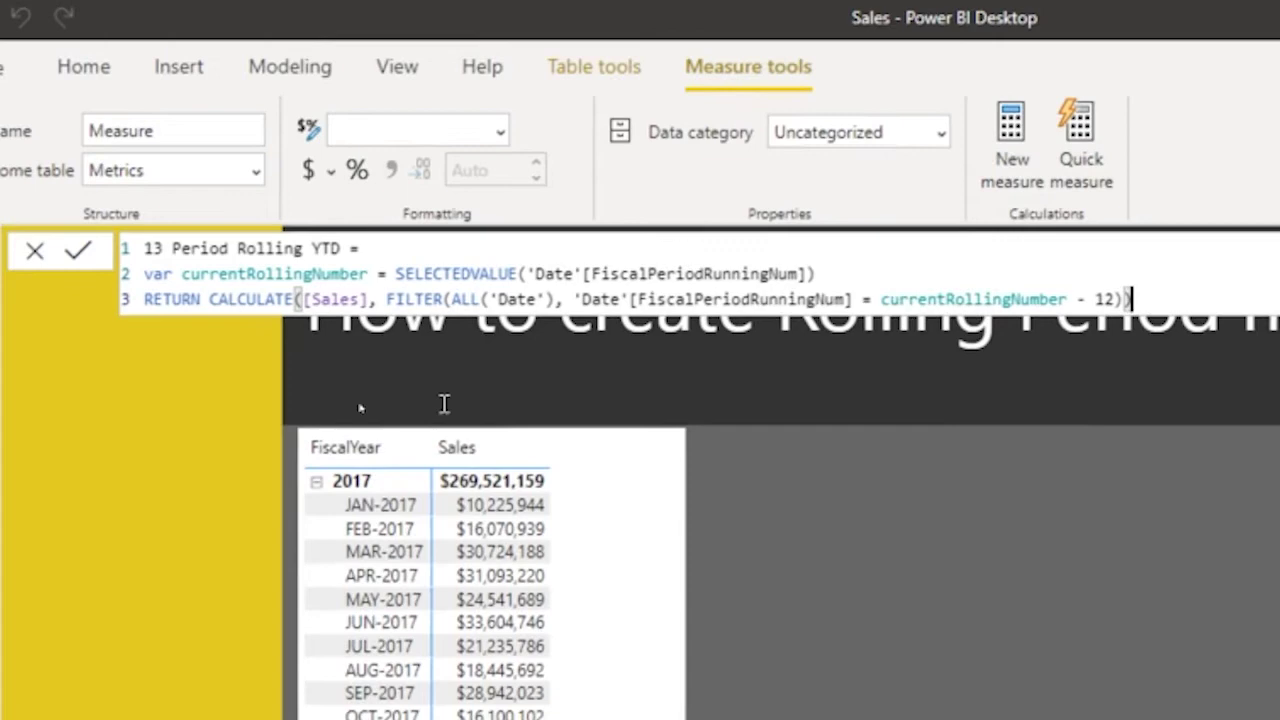
Commit the measure and format it as $ English (United States) currency.
{"action": "left_click", "coordinate": [79, 213]}
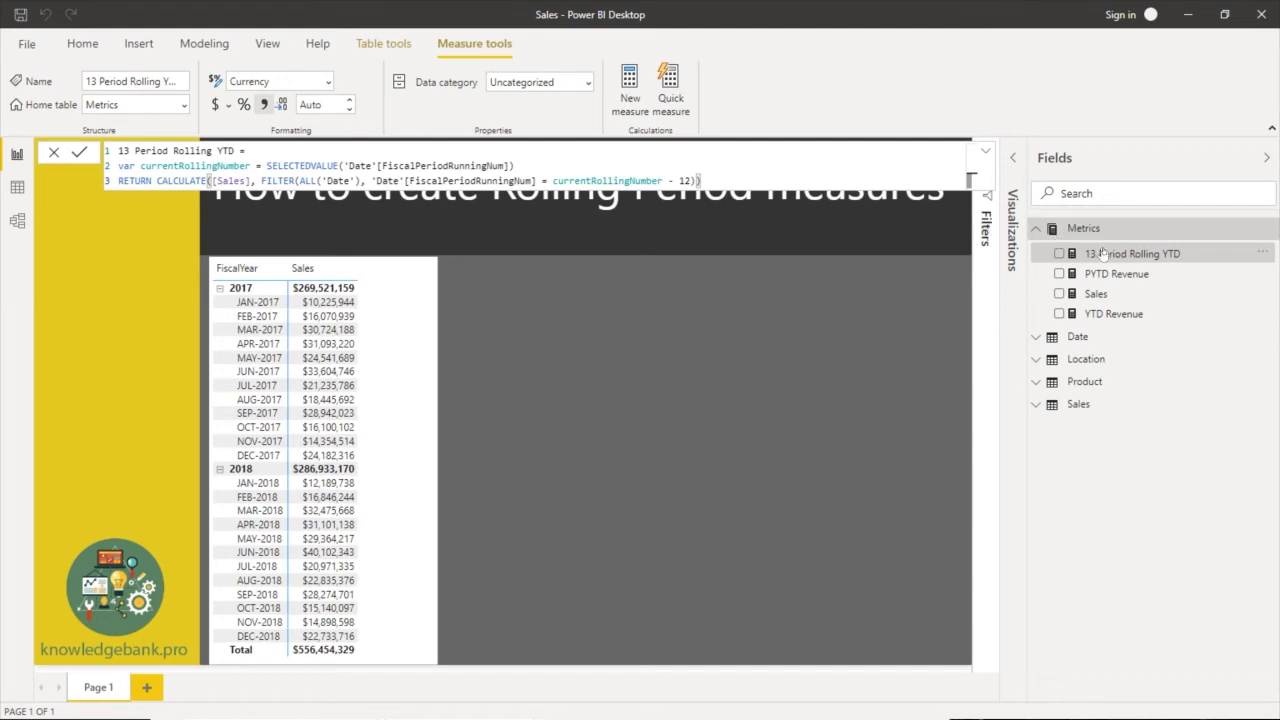
{"action": "left_click", "coordinate": [227, 106]}
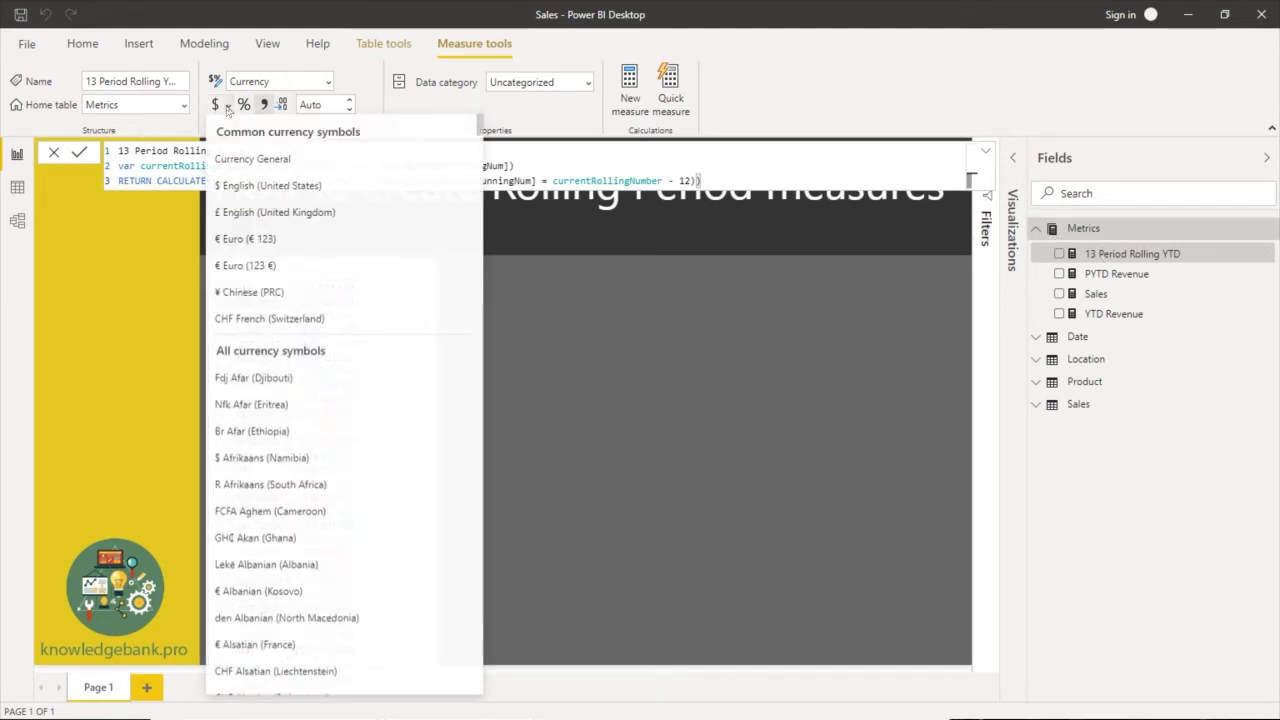
{"action": "left_click", "coordinate": [247, 185]}
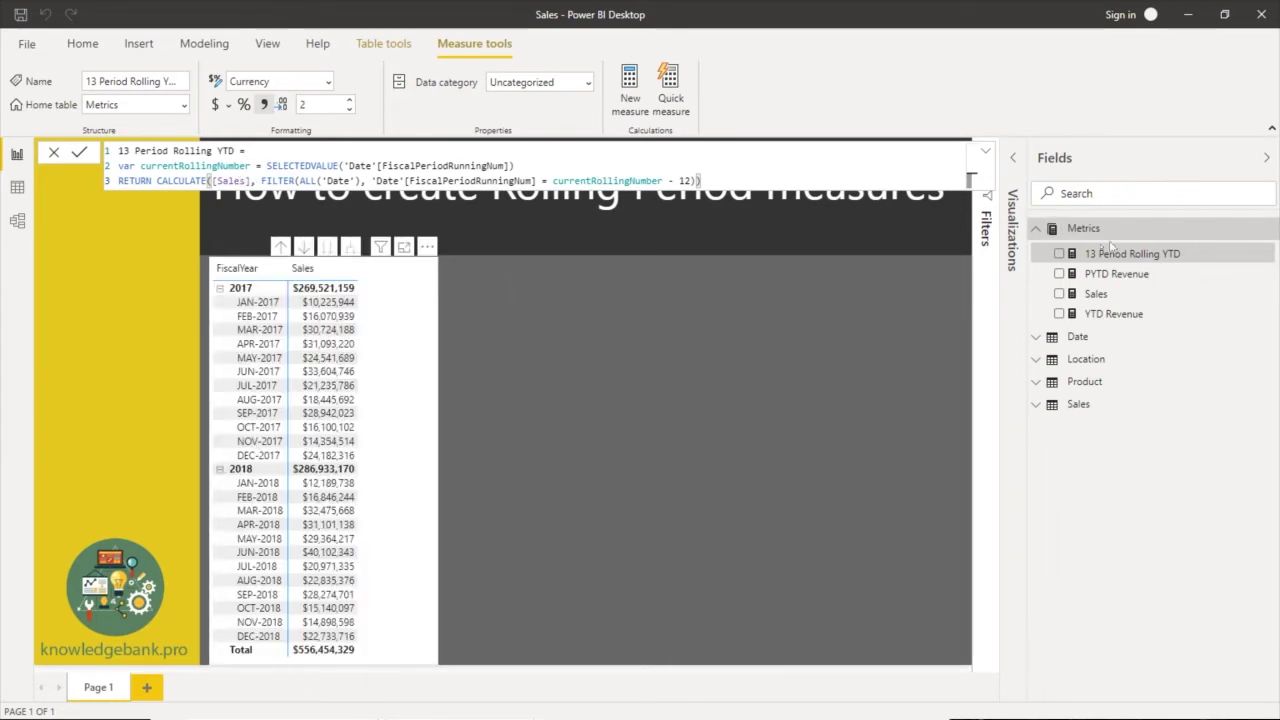
Add 13 Period Rolling YTD to the sales matrix and widen the visual to fit it.
{"action": "left_click", "coordinate": [1059, 254]}
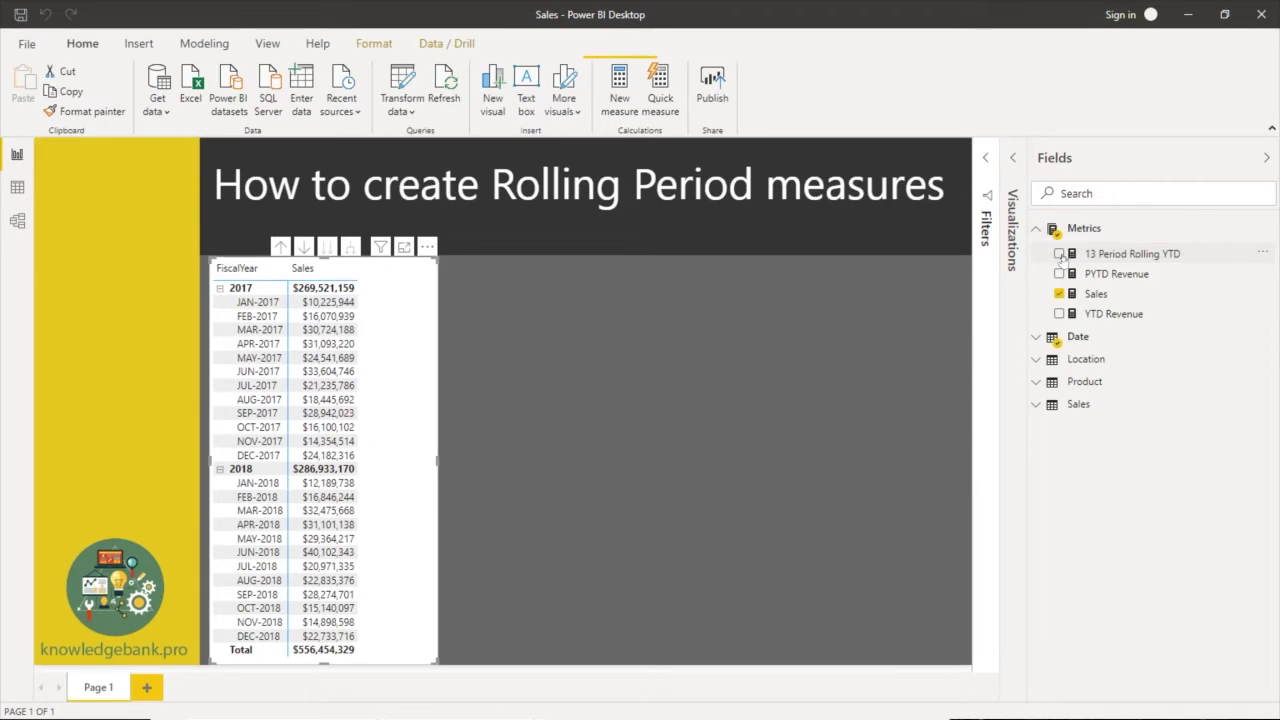
{"action": "left_click", "coordinate": [1059, 254]}
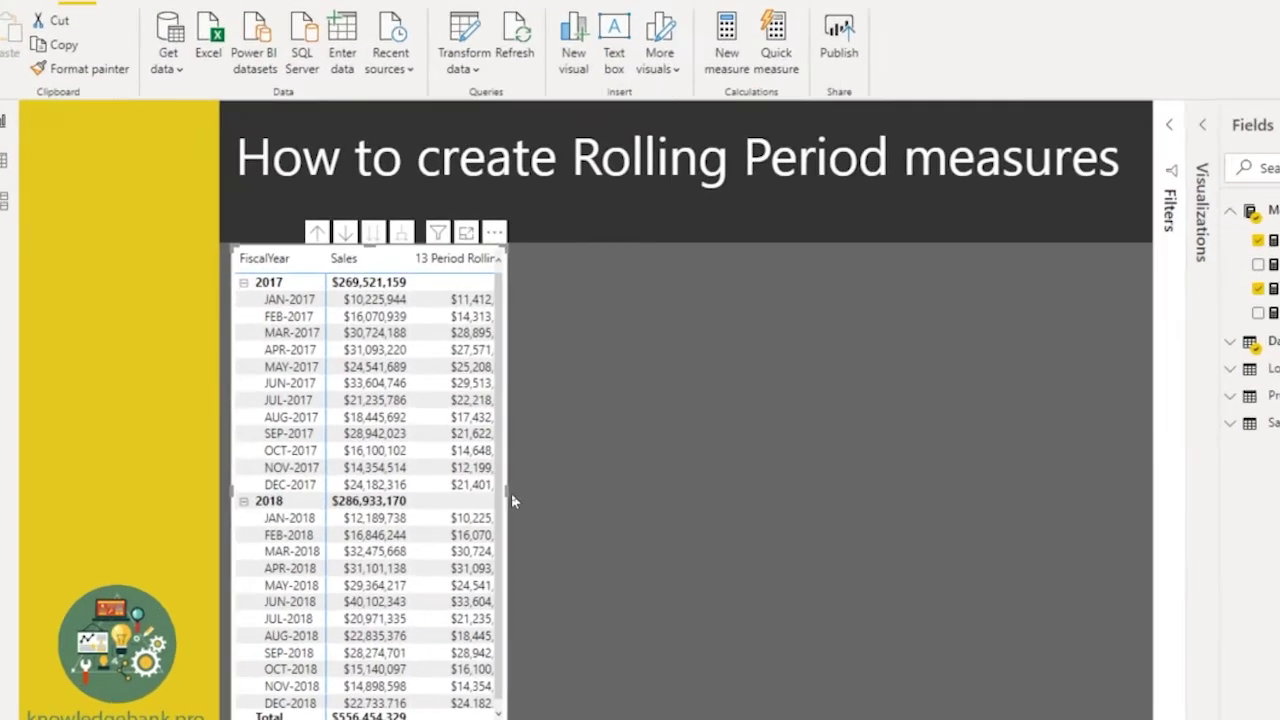
{"action": "left_click_drag", "start_coordinate": [511, 493], "coordinate": [658, 498]}
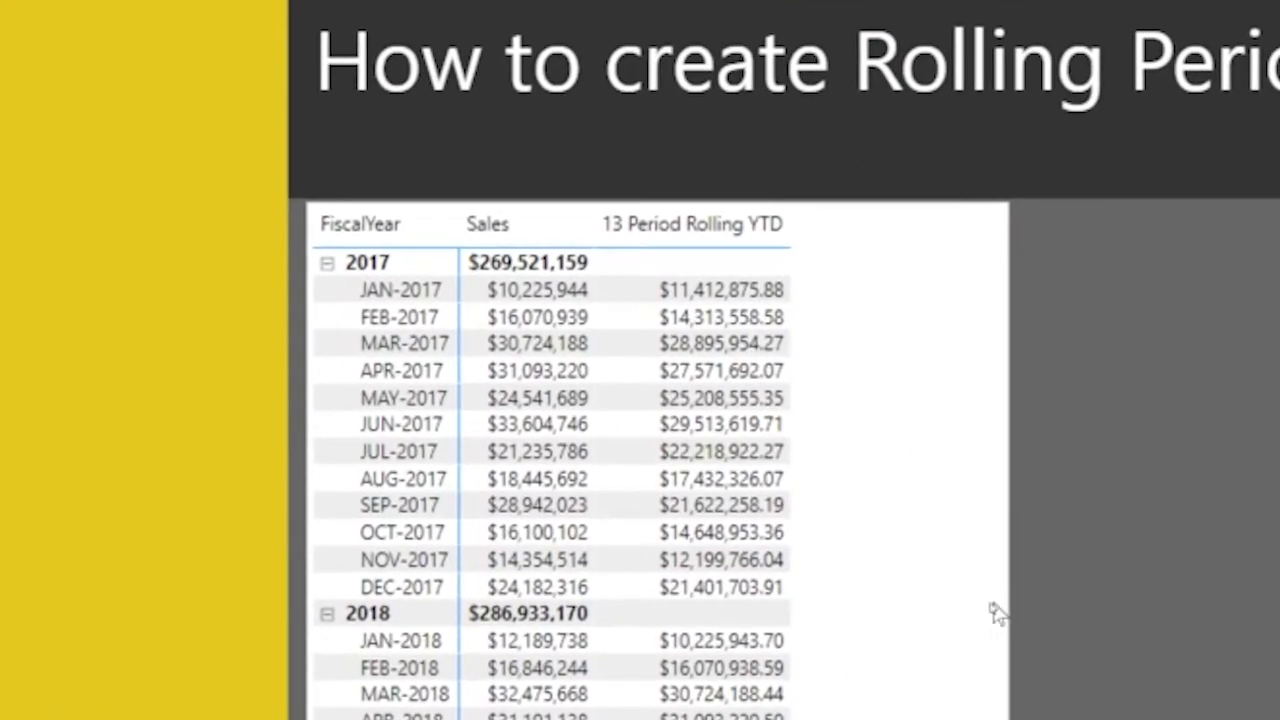
{"action": "left_click_drag", "start_coordinate": [997, 613], "coordinate": [991, 609]}
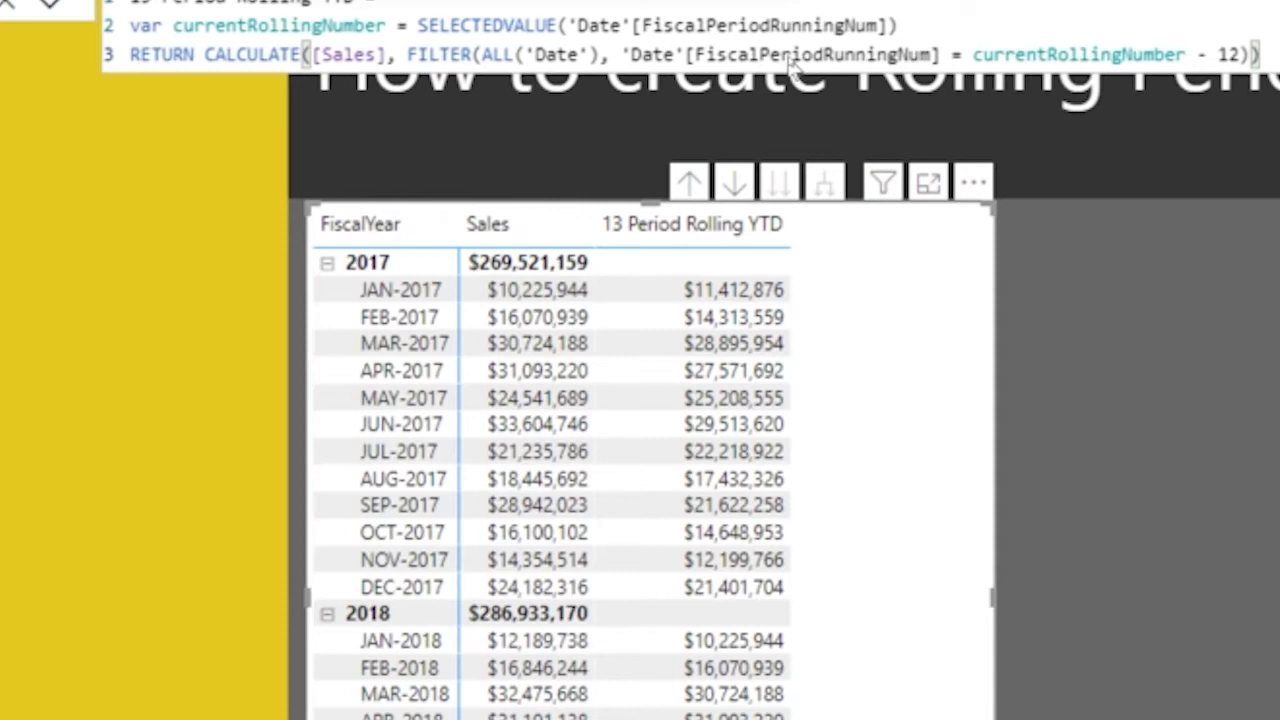
Change the formula's offset from - 12 to - 13 and recommit the measure.
{"action": "left_click", "coordinate": [1232, 54]}
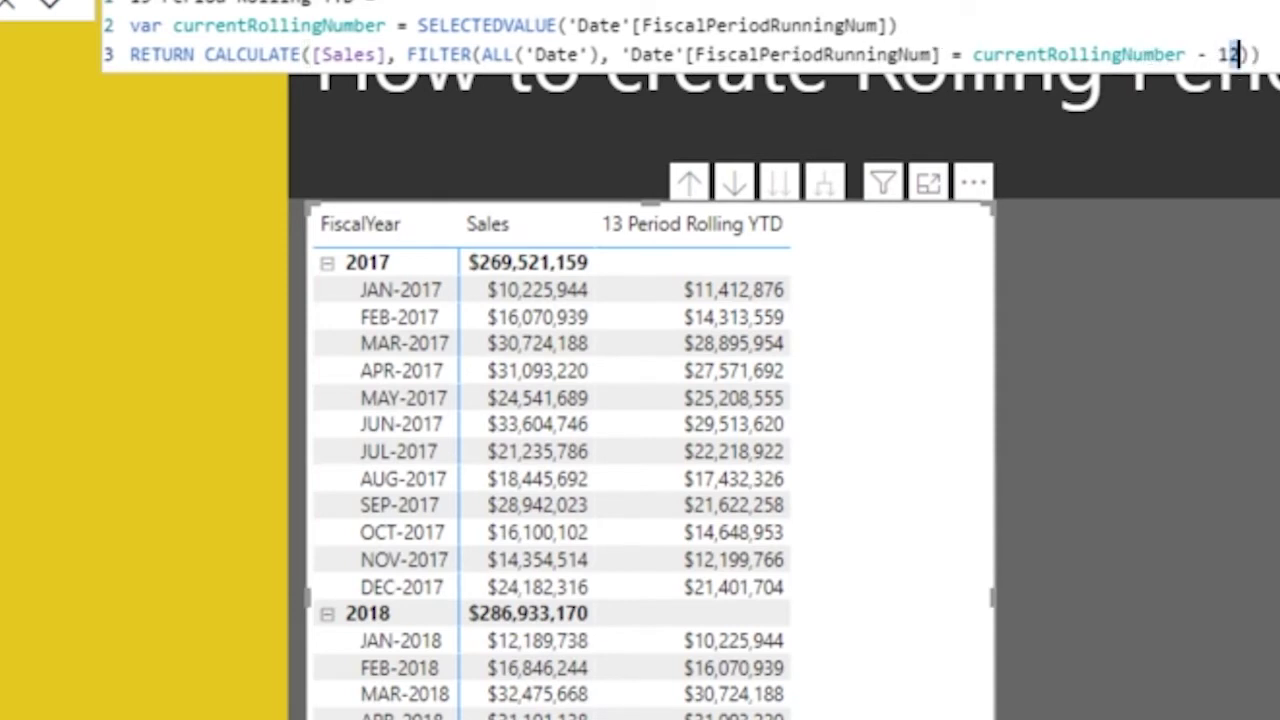
{"action": "key", "text": "Delete"}
{"action": "type", "text": "3"}
{"action": "key", "text": "Return"}
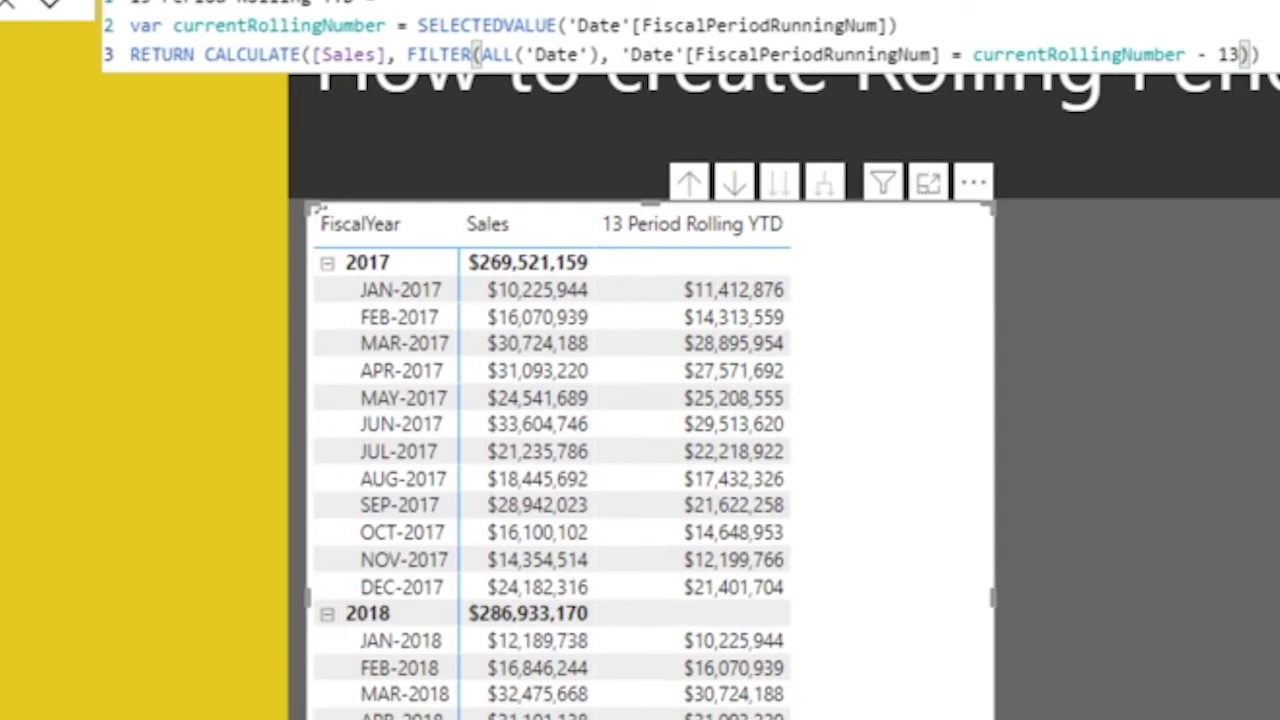
{"action": "key", "text": "End"}
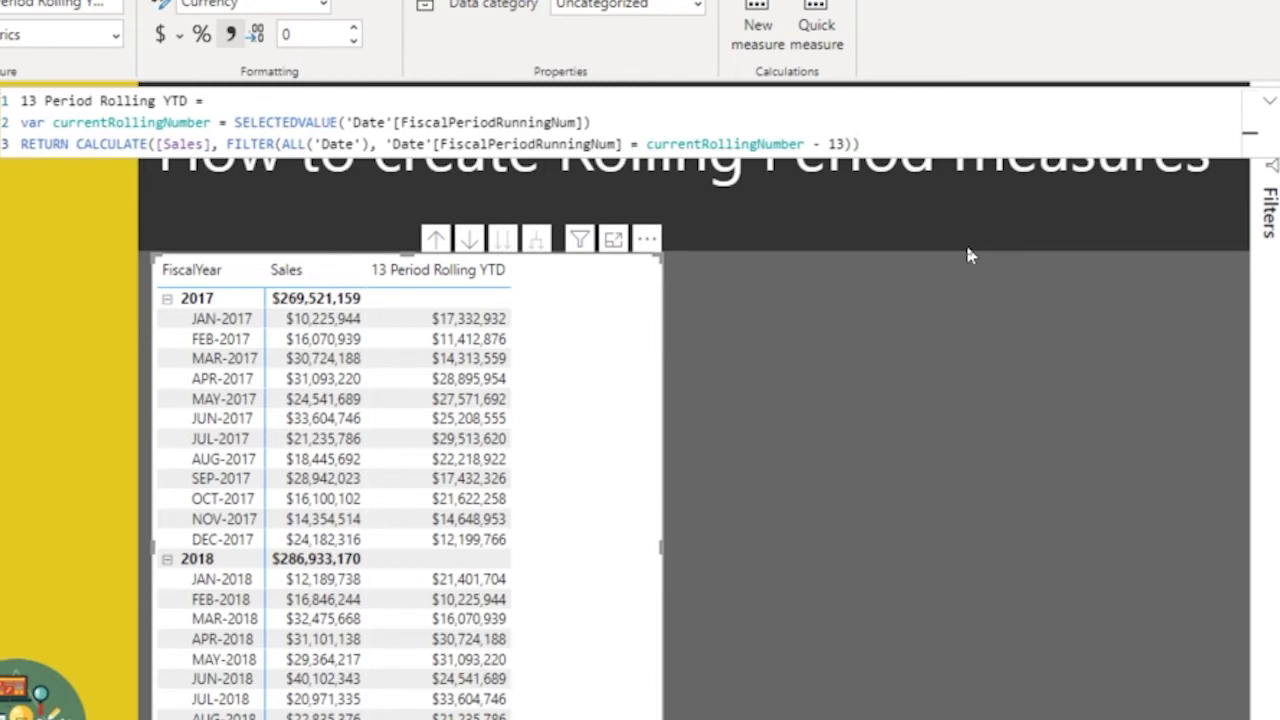
Make the filter >= currentRollingNumber - 13 && 'Date'[FiscalPeriodRunningNum] <= currentRollingNumber.
{"action": "type", "text": ">"}
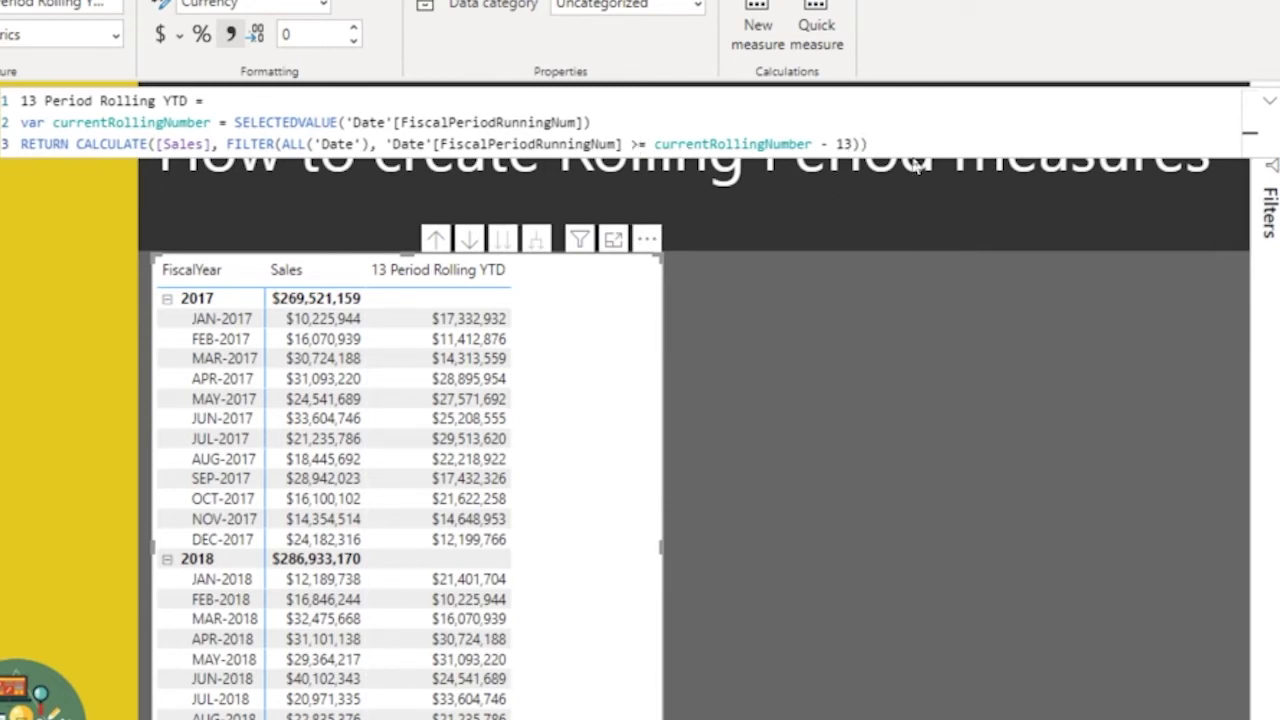
{"action": "left_click", "coordinate": [851, 145]}
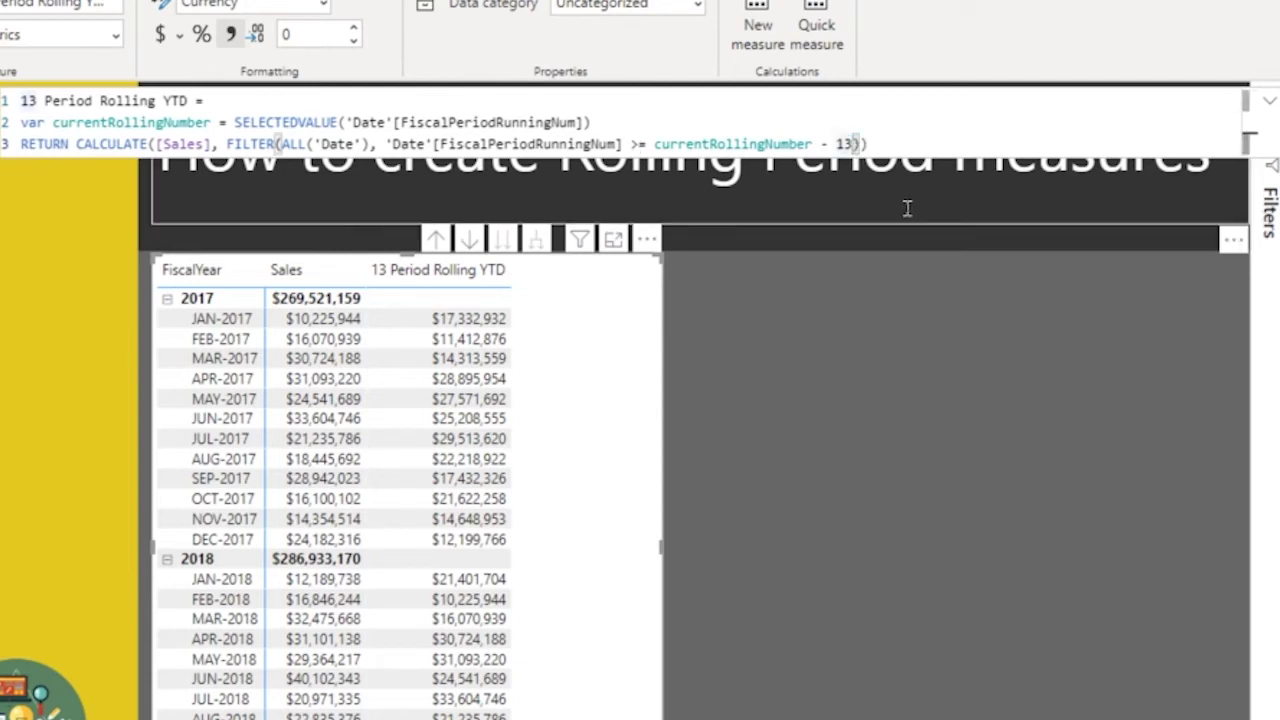
{"action": "type", "text": "&&"}
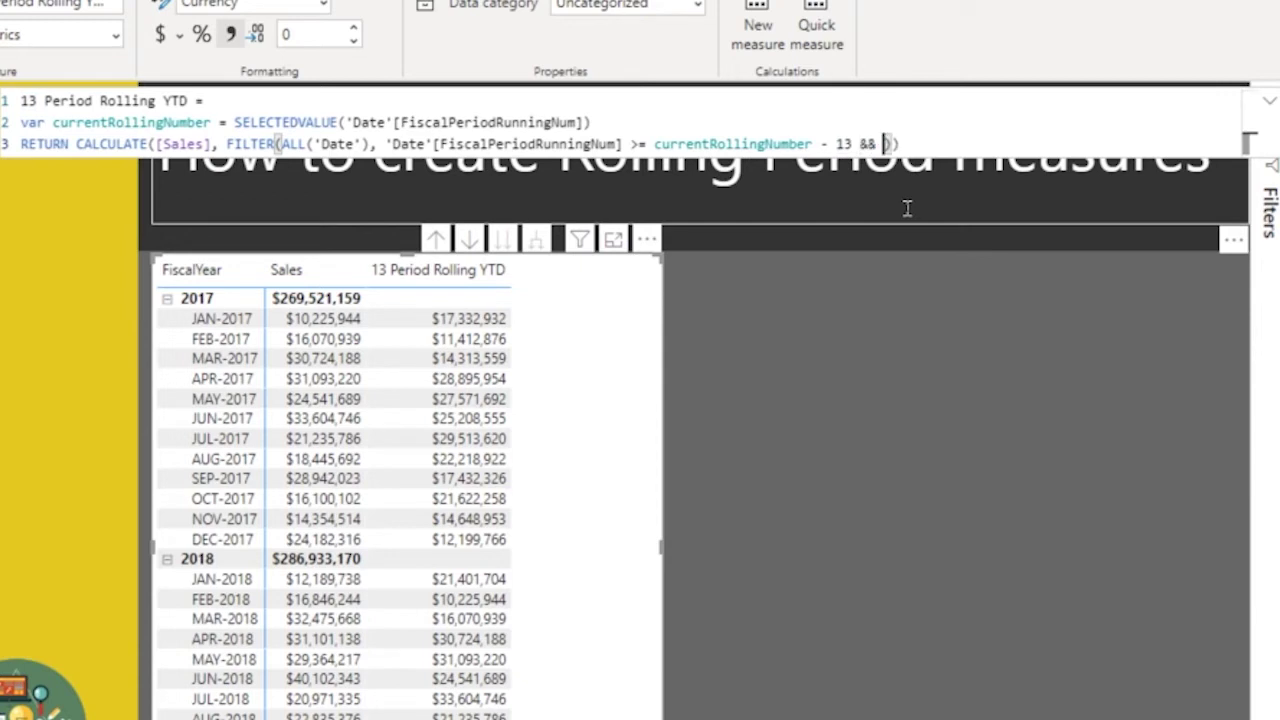
{"action": "type", "text": " Fi"}
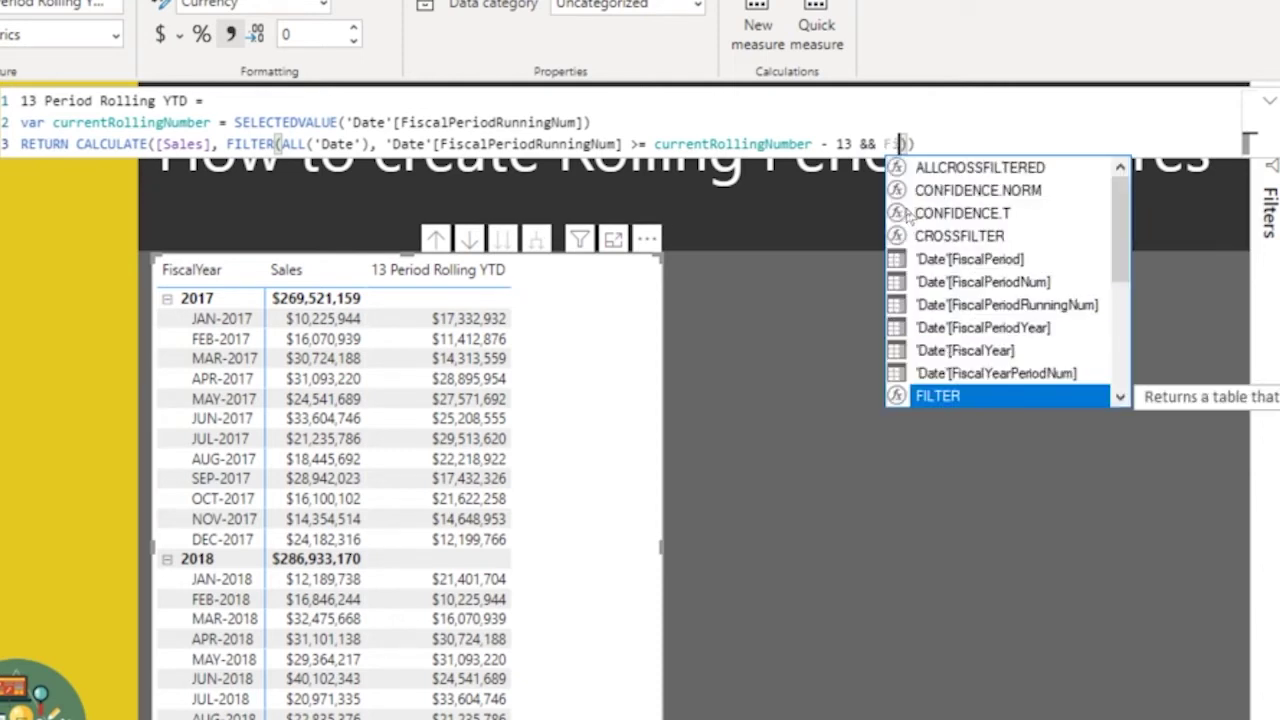
{"action": "key", "text": "Up"}
{"action": "key", "text": "Up"}
{"action": "key", "text": "Up"}
{"action": "key", "text": "Up"}
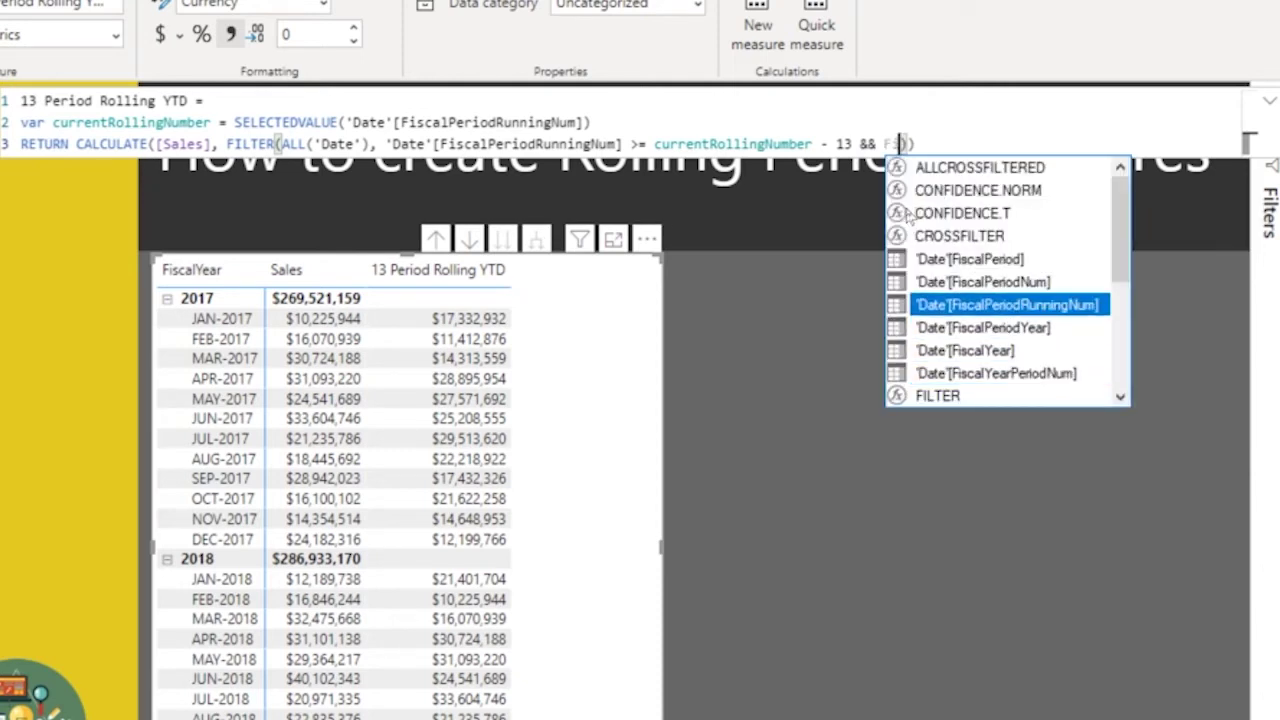
{"action": "key", "text": "Tab"}
{"action": "type", "text": "<"}
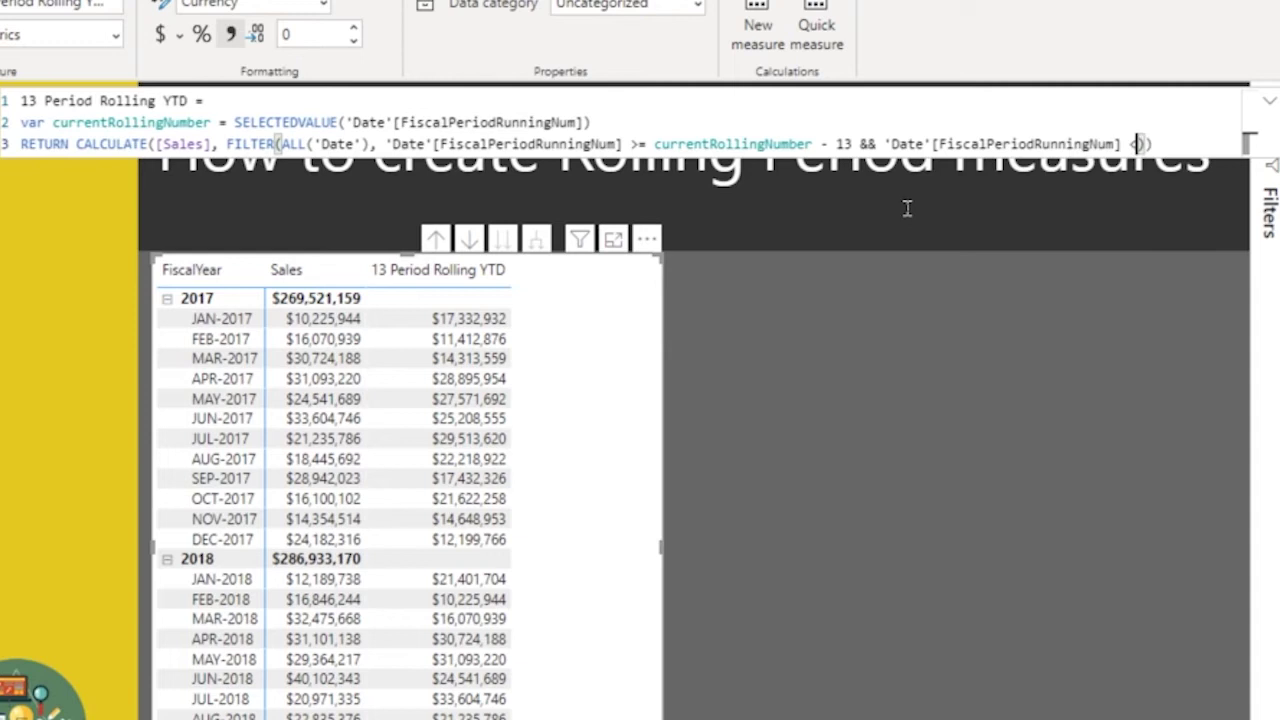
{"action": "type", "text": "= cur"}
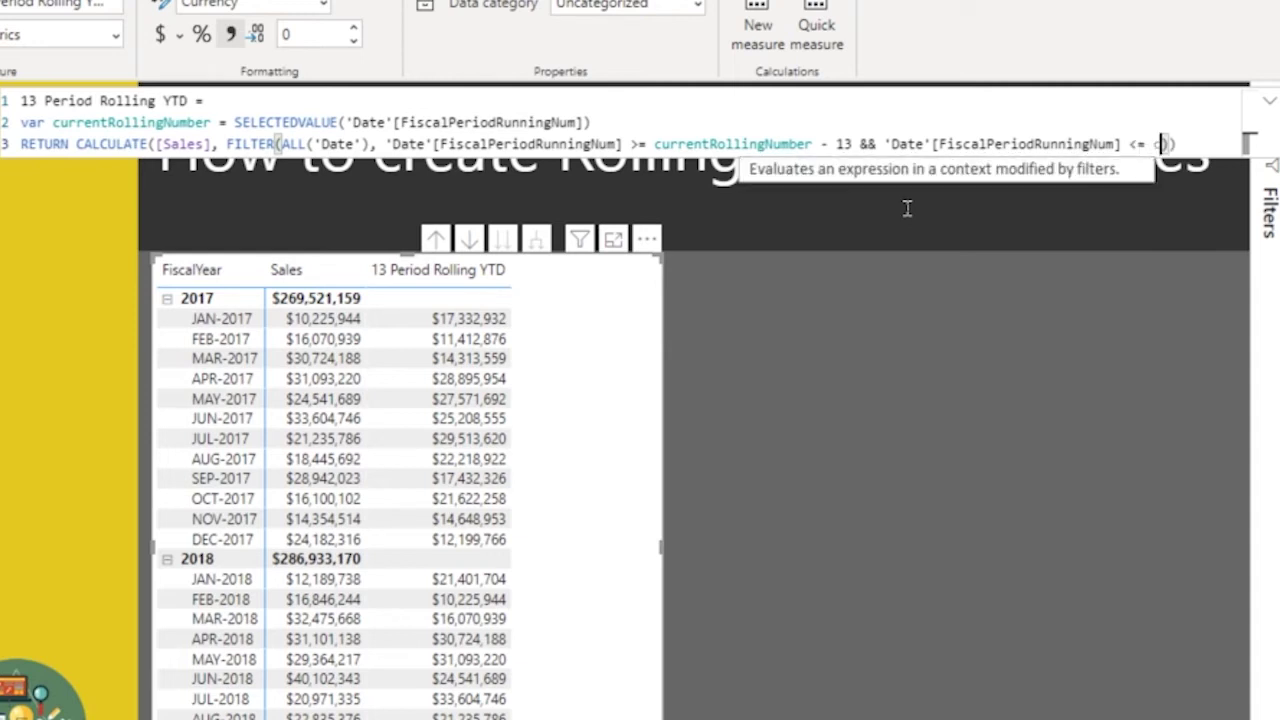
{"action": "key", "text": "Down"}
{"action": "key", "text": "Tab"}
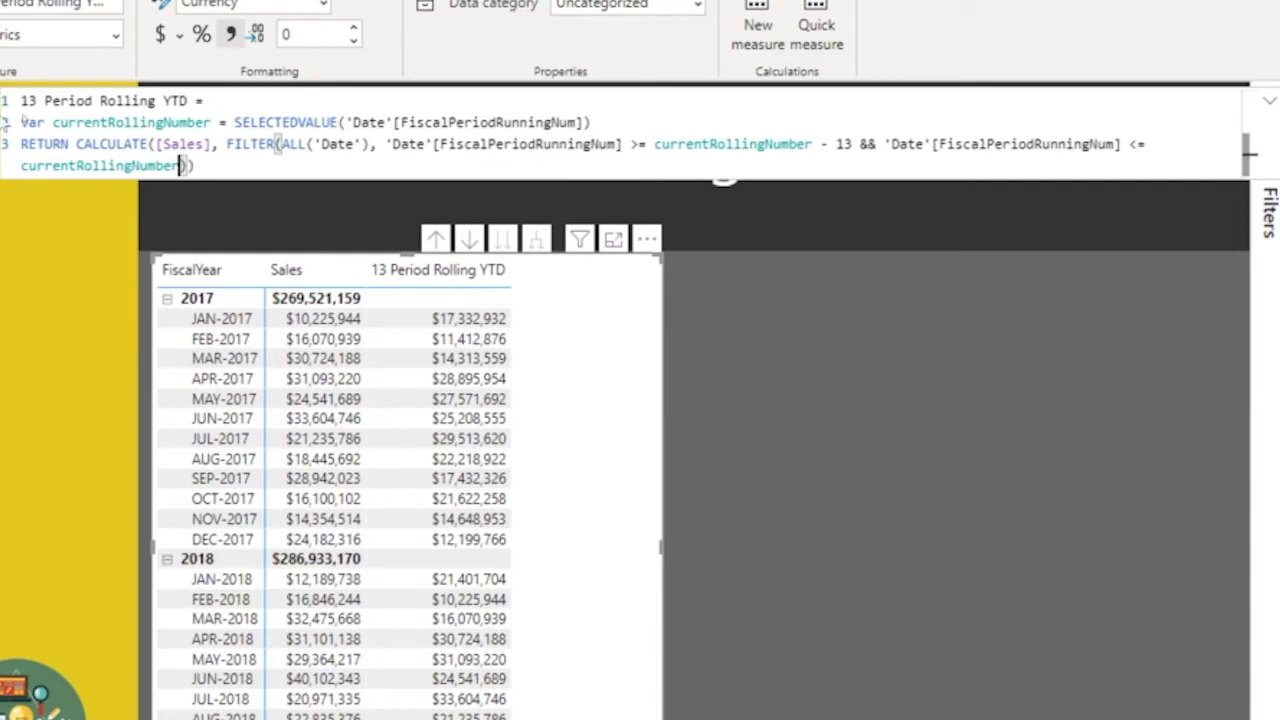
Apply the range-filtered measure, then bring up the Home ribbon's data commands.
{"action": "left_click", "coordinate": [500, 318]}
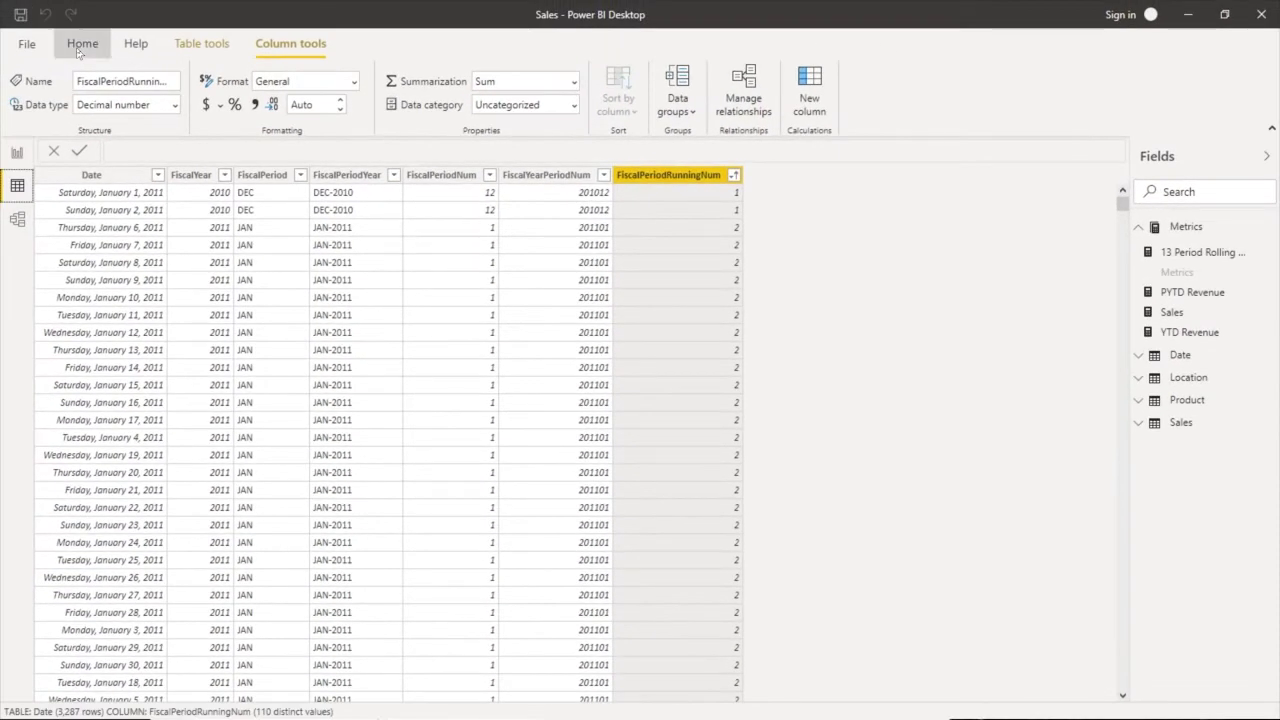
{"action": "left_click", "coordinate": [80, 50]}
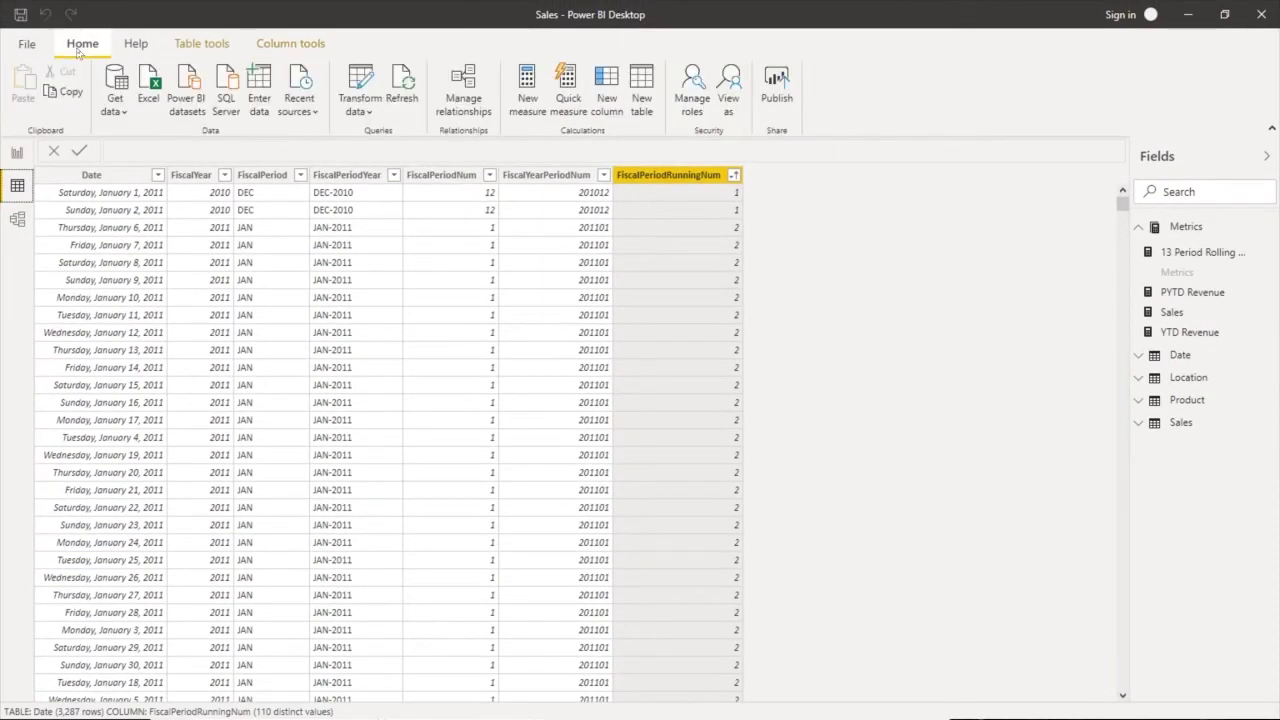
Open Power Query Editor on the Date query and select the FiscalYearPeriodNum column.
{"action": "left_click", "coordinate": [358, 78]}
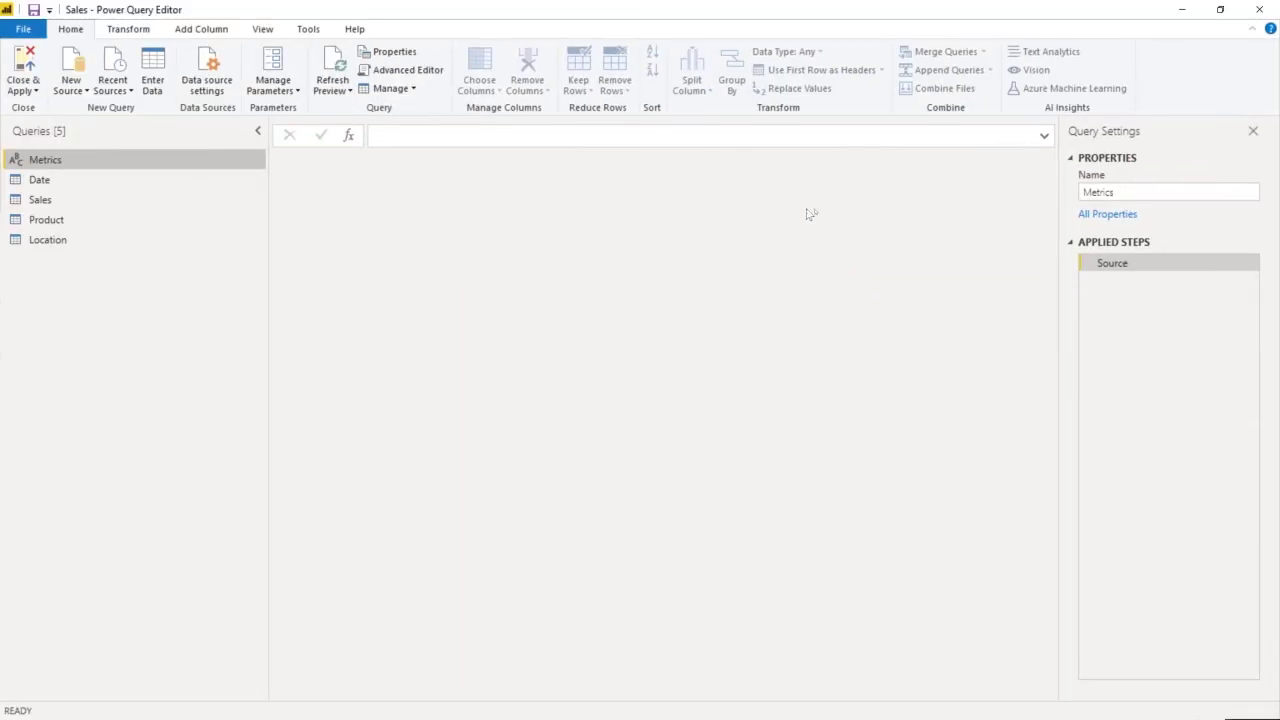
{"action": "left_click", "coordinate": [100, 185]}
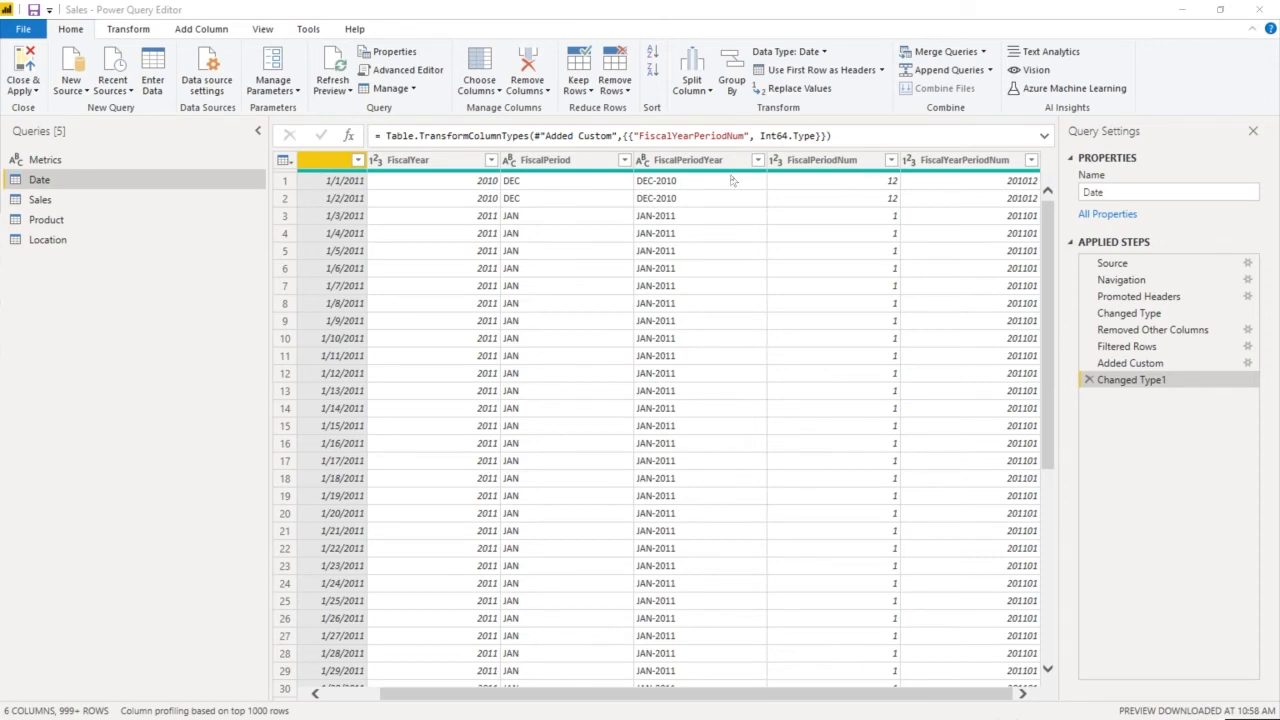
{"action": "left_click", "coordinate": [985, 162]}
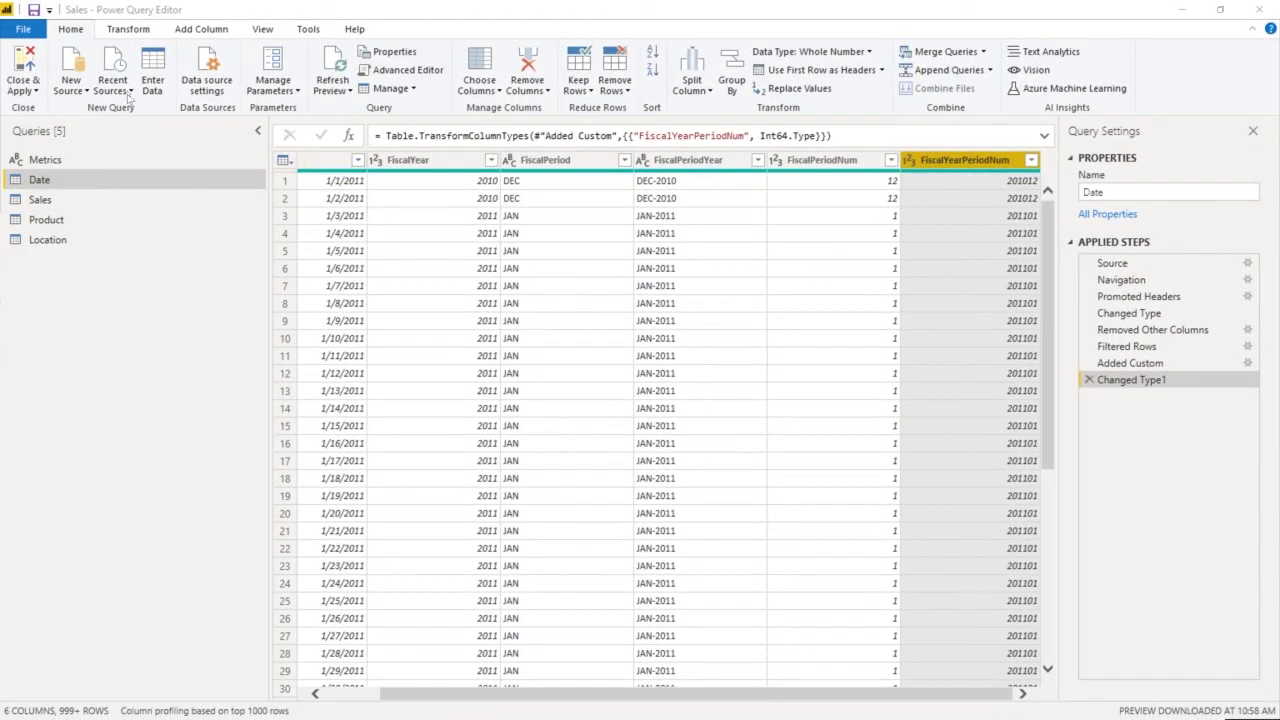
Group by FiscalYearPeriodNum with the All Rows operation, naming the new column Data.
{"action": "left_click", "coordinate": [140, 32]}
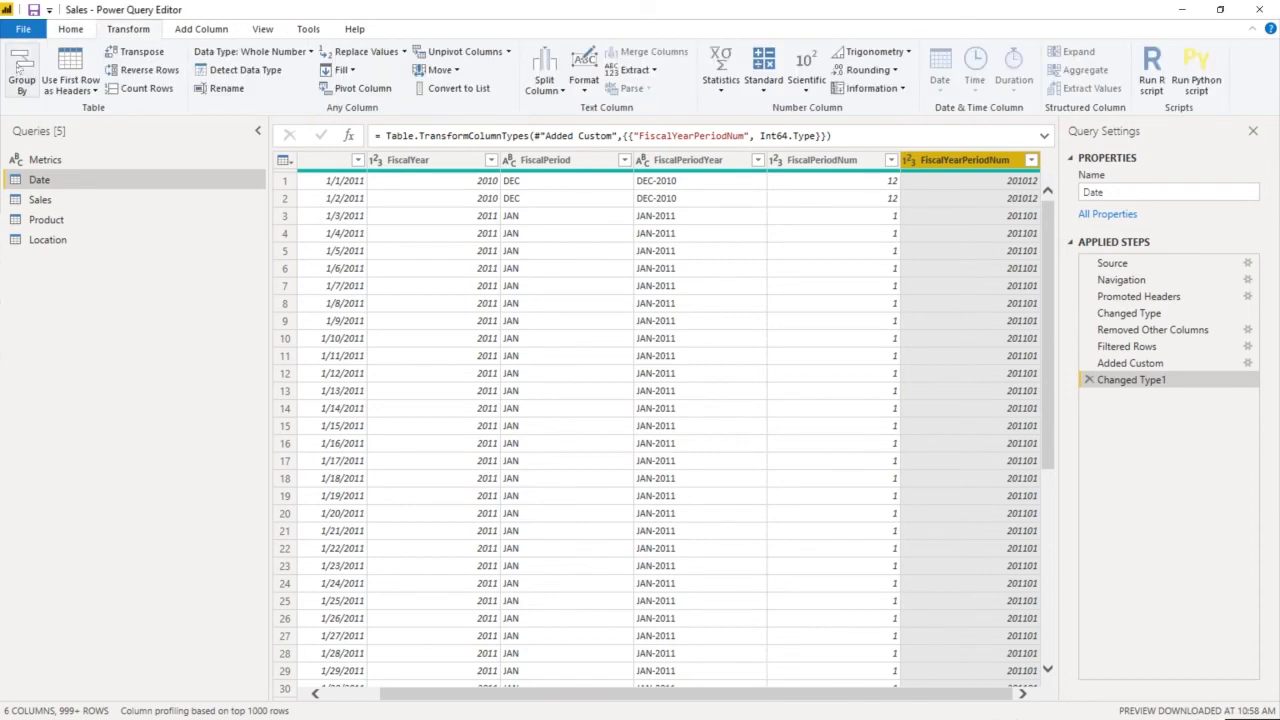
{"action": "left_click", "coordinate": [20, 68]}
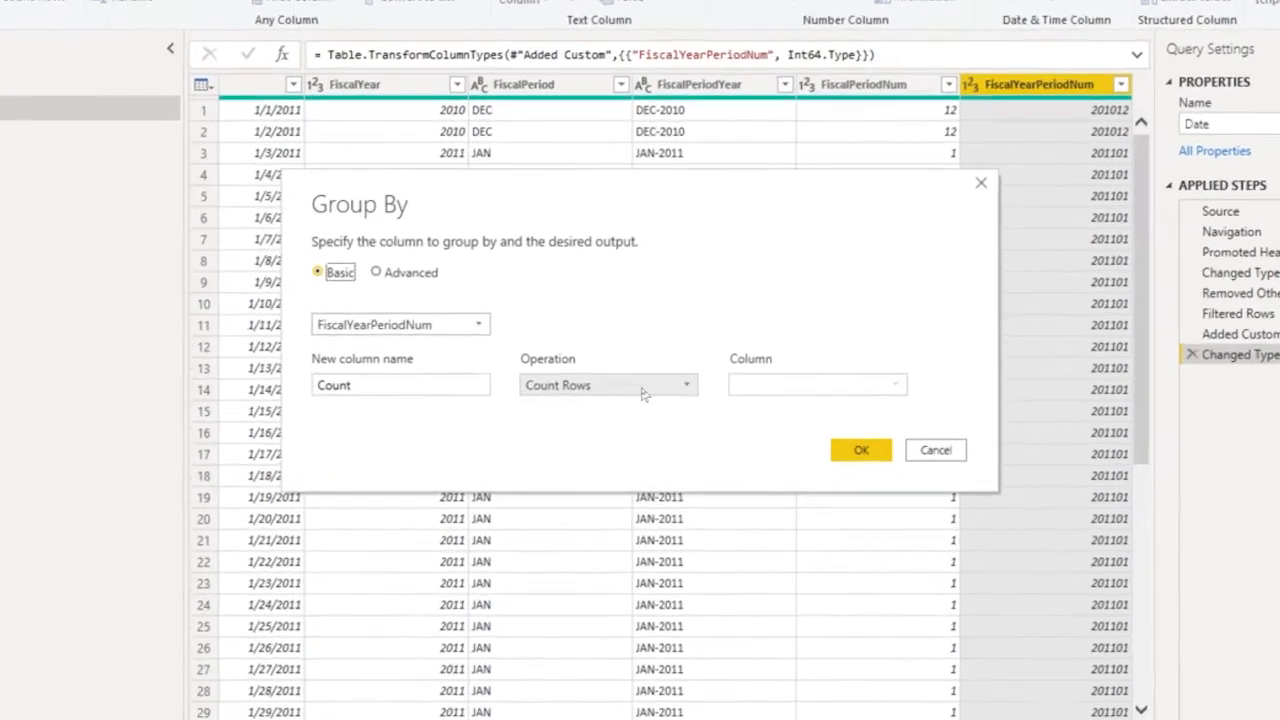
{"action": "left_click", "coordinate": [640, 404]}
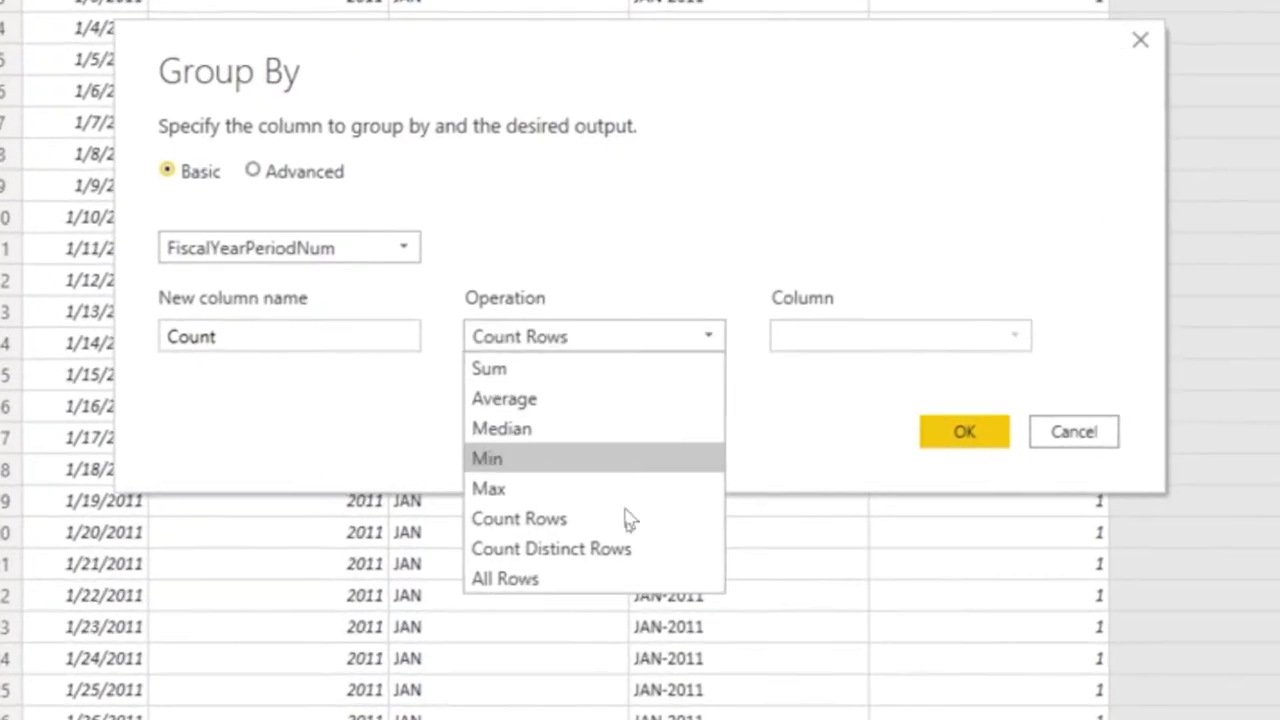
{"action": "left_click", "coordinate": [626, 580]}
{"action": "left_click", "coordinate": [263, 337]}
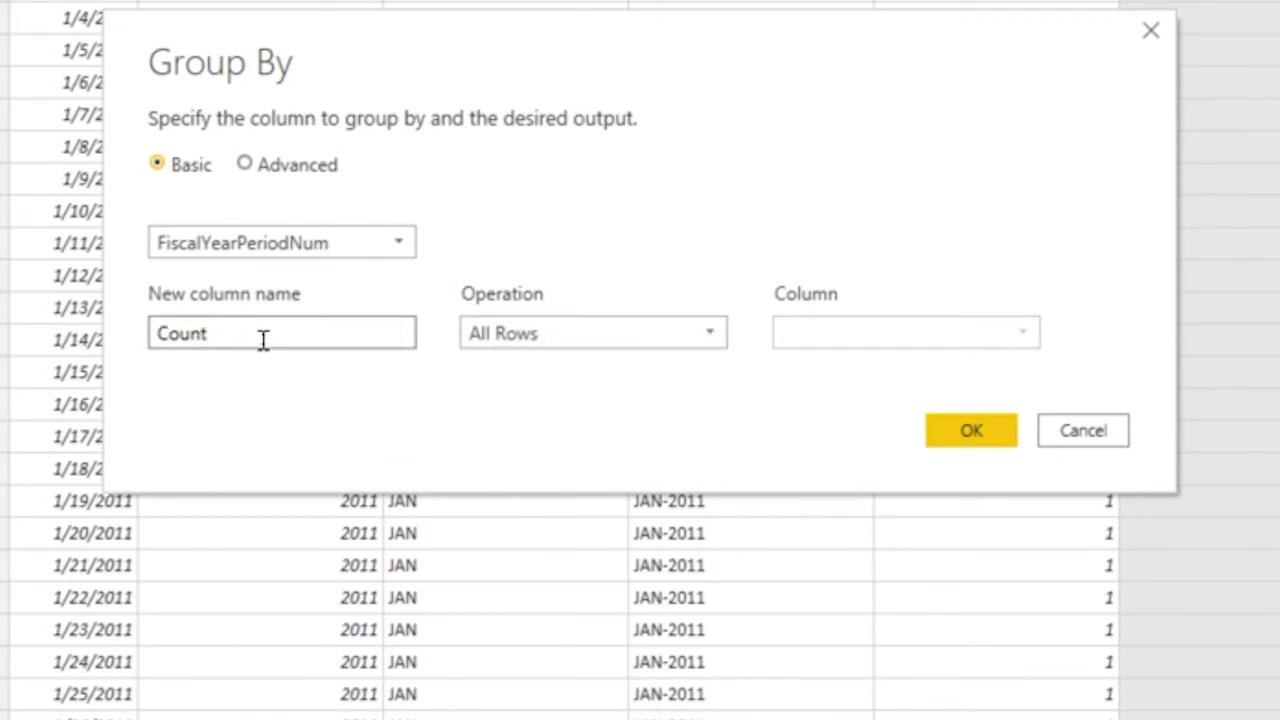
{"action": "key", "text": "BackSpace"}
{"action": "key", "text": "BackSpace"}
{"action": "key", "text": "BackSpace"}
{"action": "key", "text": "BackSpace"}
{"action": "key", "text": "BackSpace"}
{"action": "type", "text": "Data"}
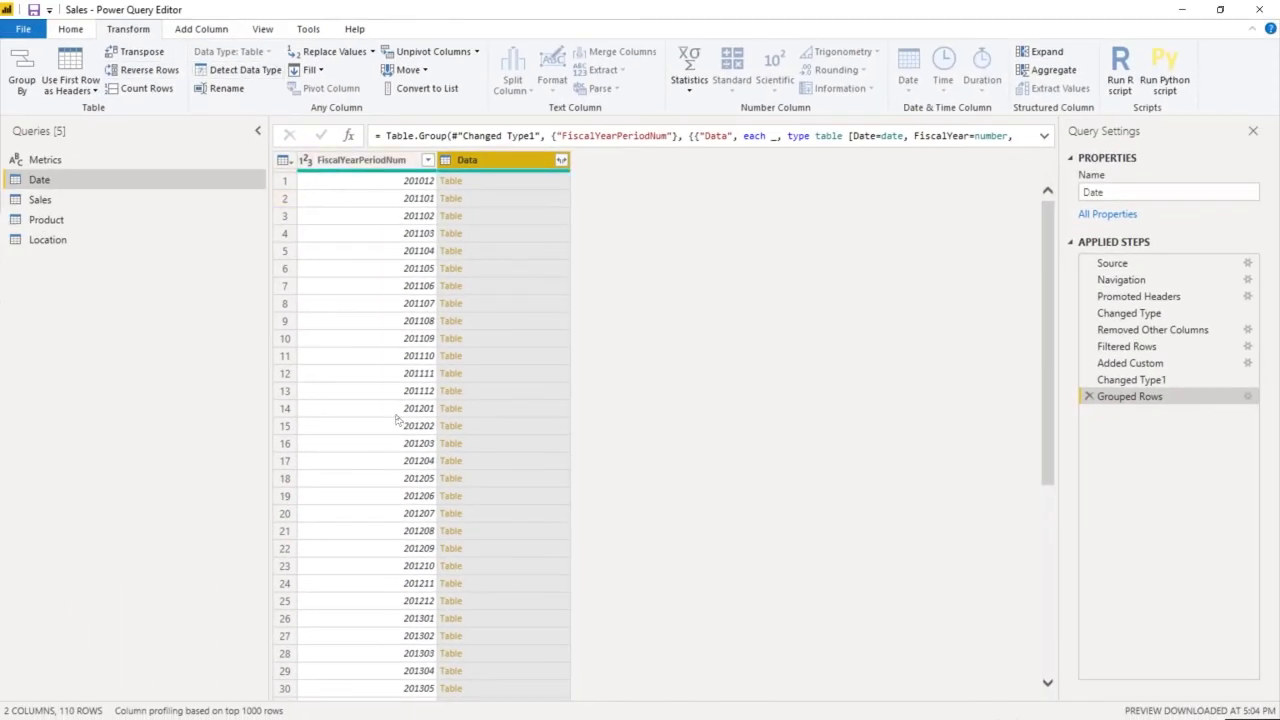
Add an index column starting at 1 to the grouped Date query.
{"action": "left_click", "coordinate": [67, 31]}
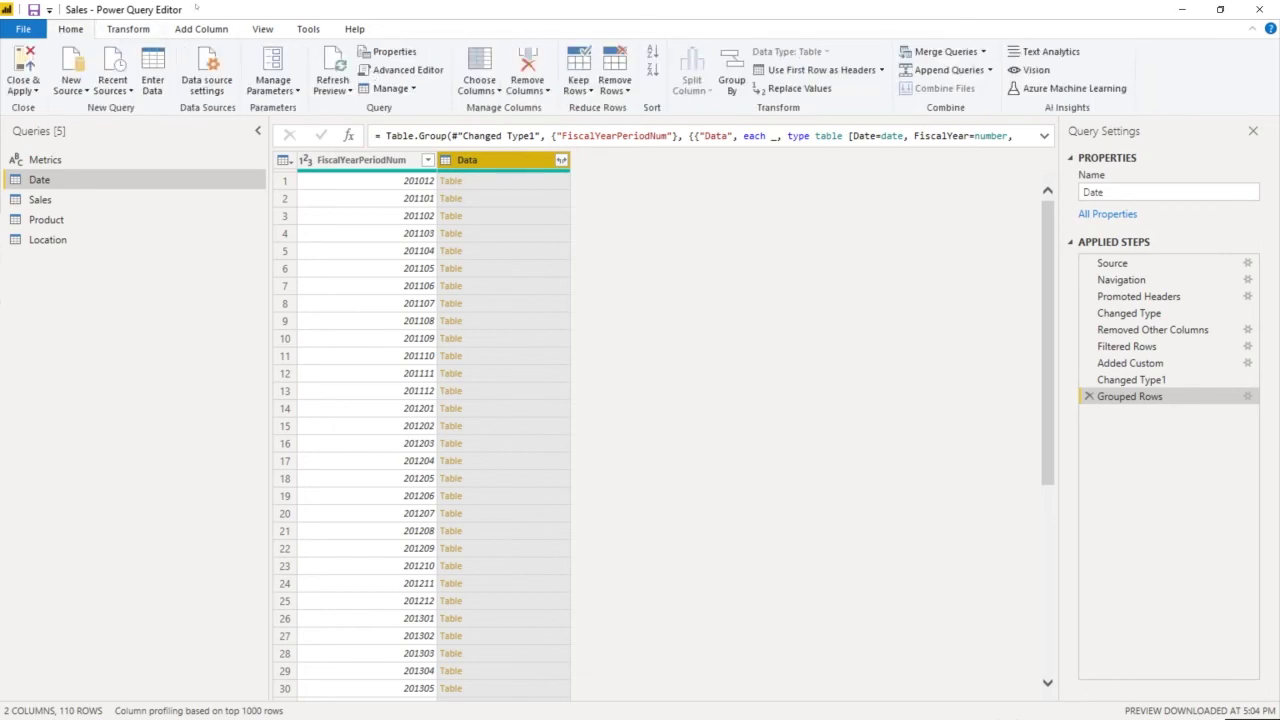
{"action": "left_click", "coordinate": [130, 30]}
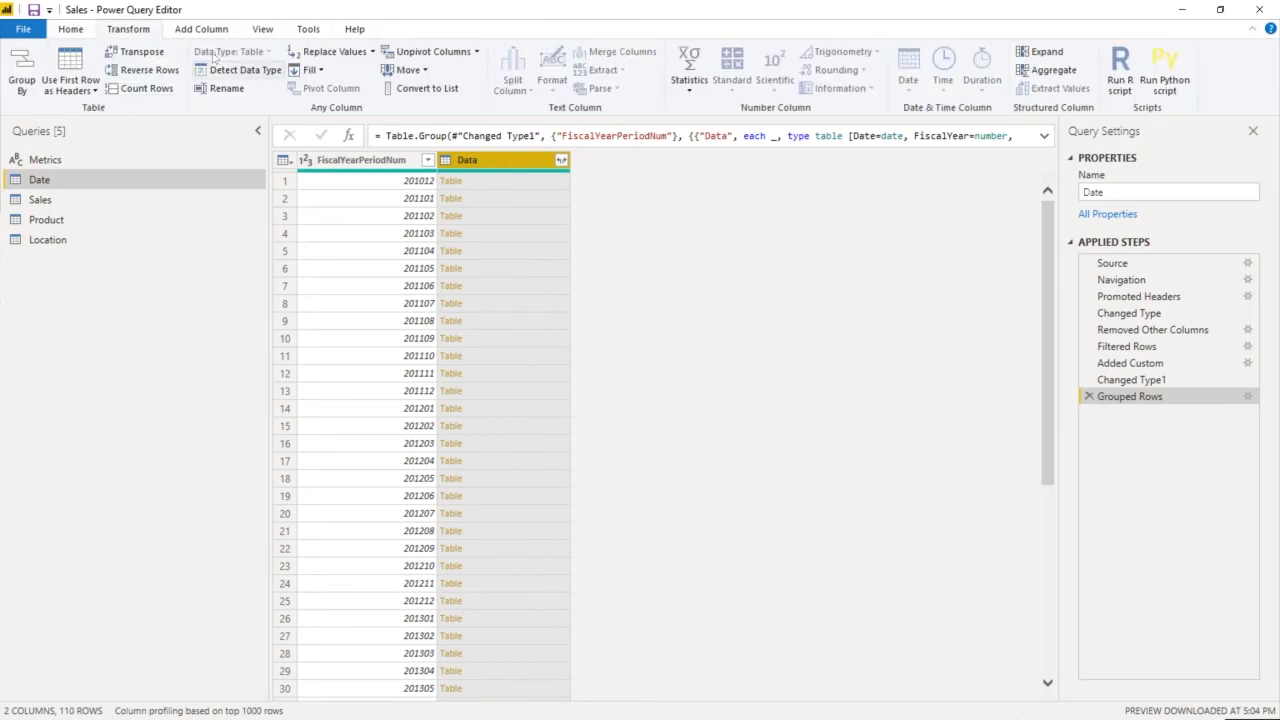
{"action": "left_click", "coordinate": [205, 30]}
{"action": "left_click", "coordinate": [254, 69]}
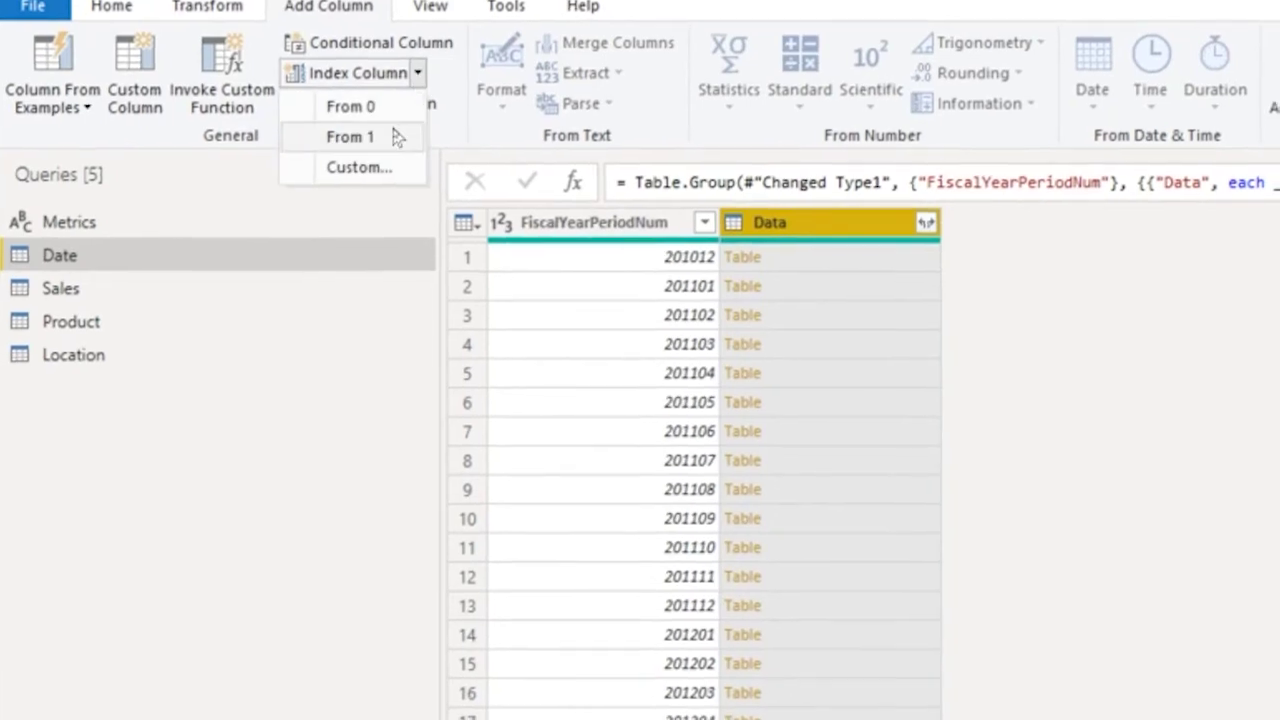
{"action": "left_click", "coordinate": [390, 136]}
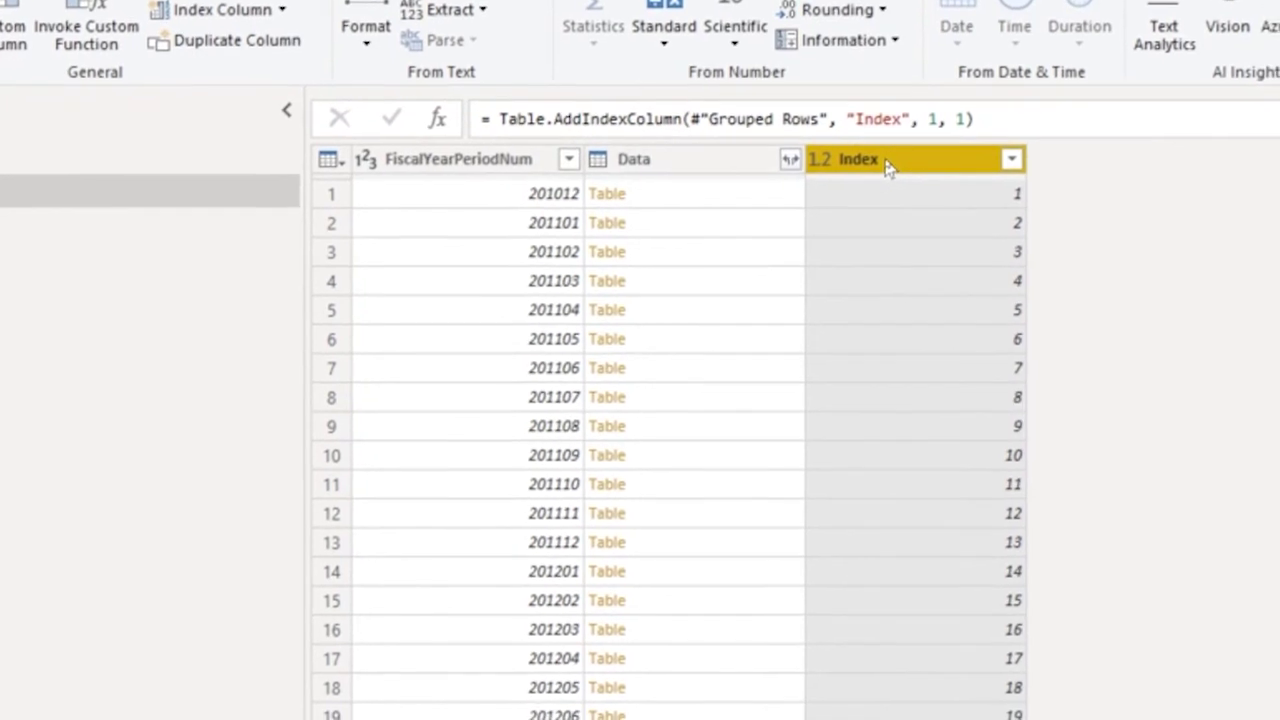
Rename the new Index column to FiscalPeriodRunningNum.
{"action": "double_click", "coordinate": [903, 169]}
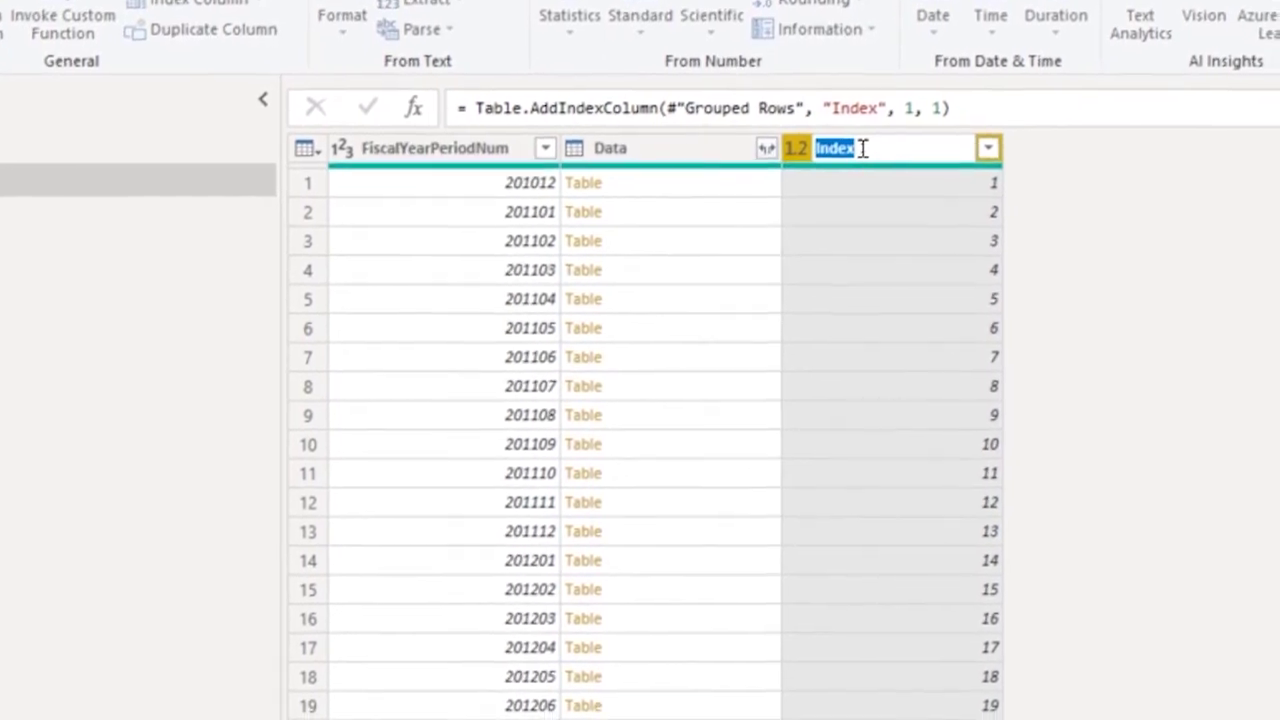
{"action": "type", "text": "FiscalPerio"}
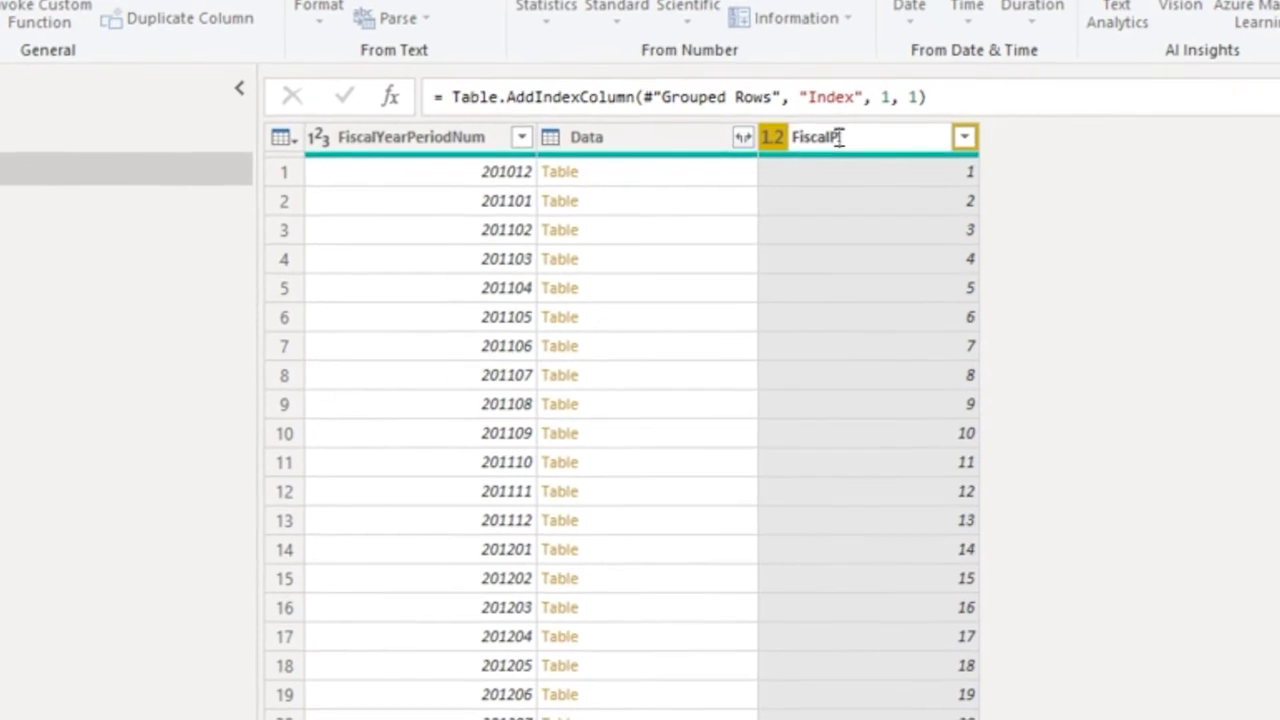
{"action": "type", "text": "dRu"}
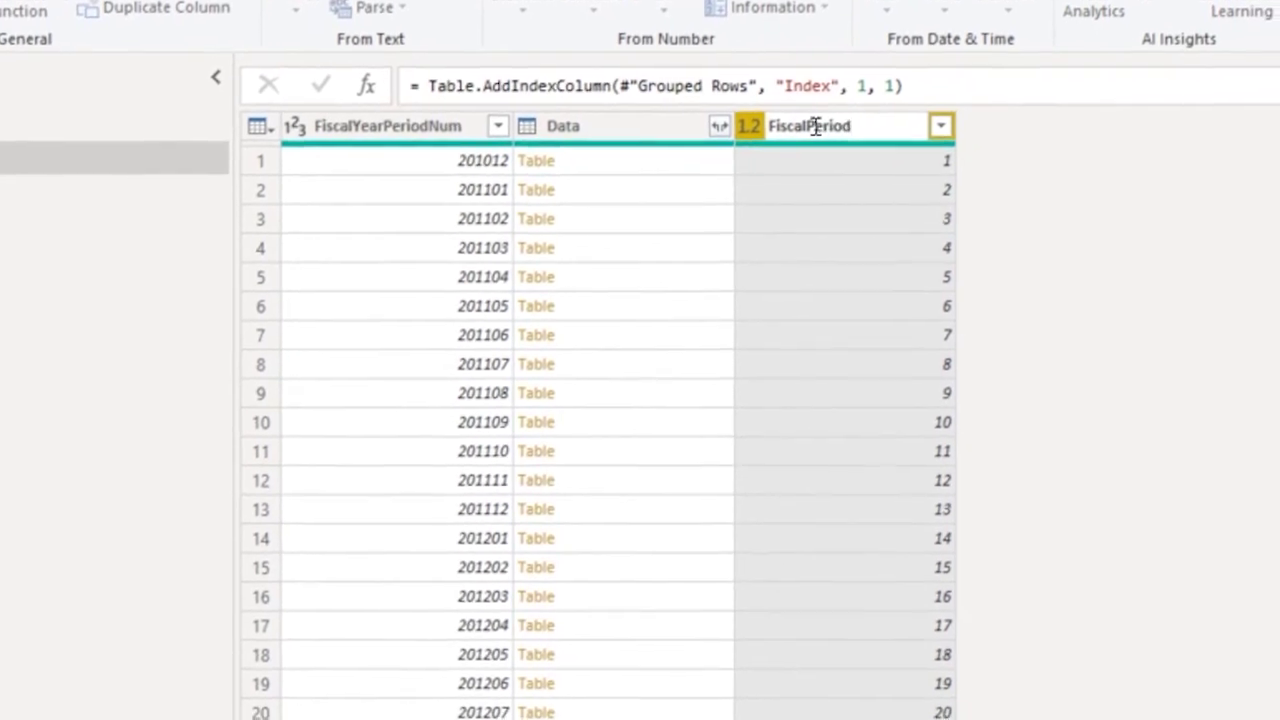
{"action": "type", "text": "nningNu"}
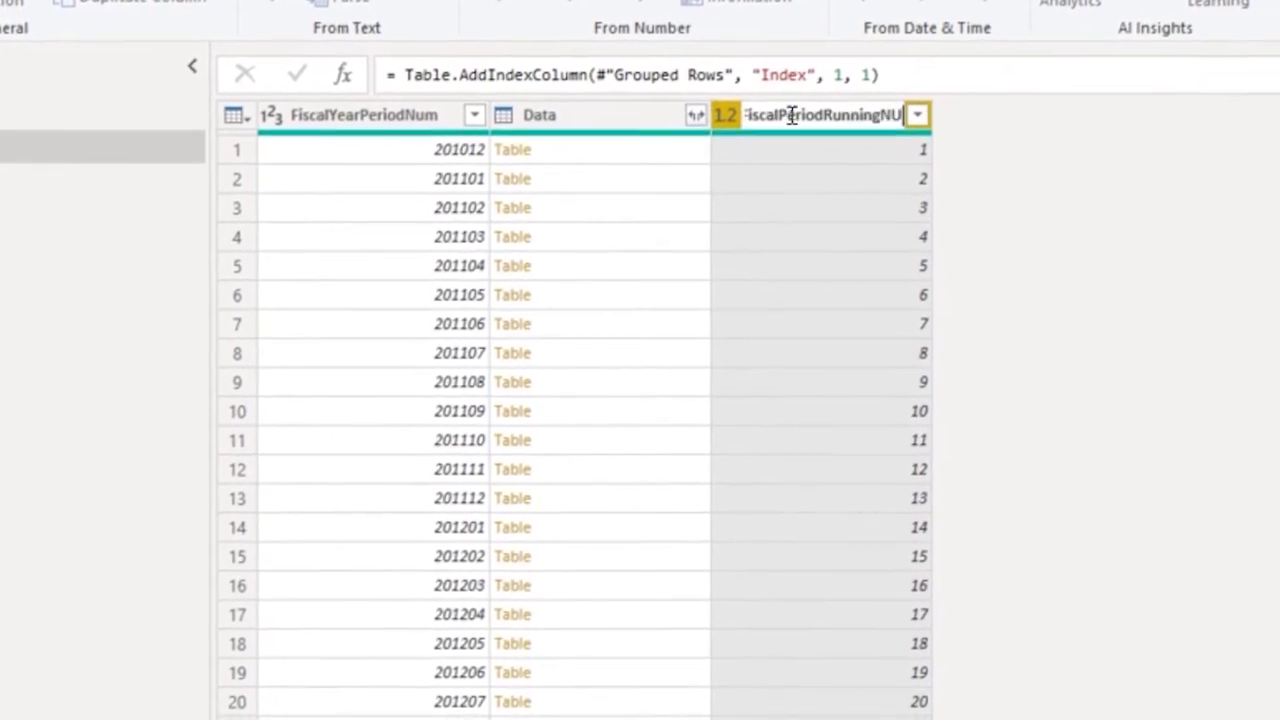
{"action": "type", "text": "m"}
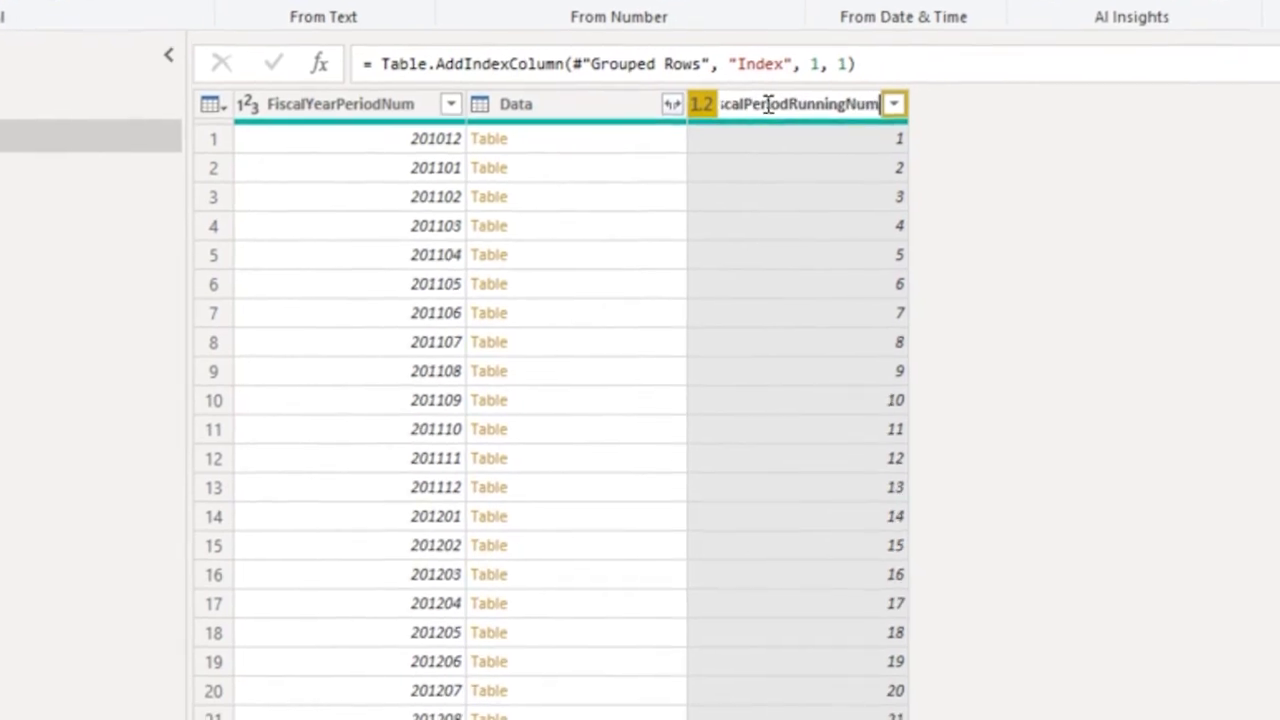
{"action": "key", "text": "Return"}
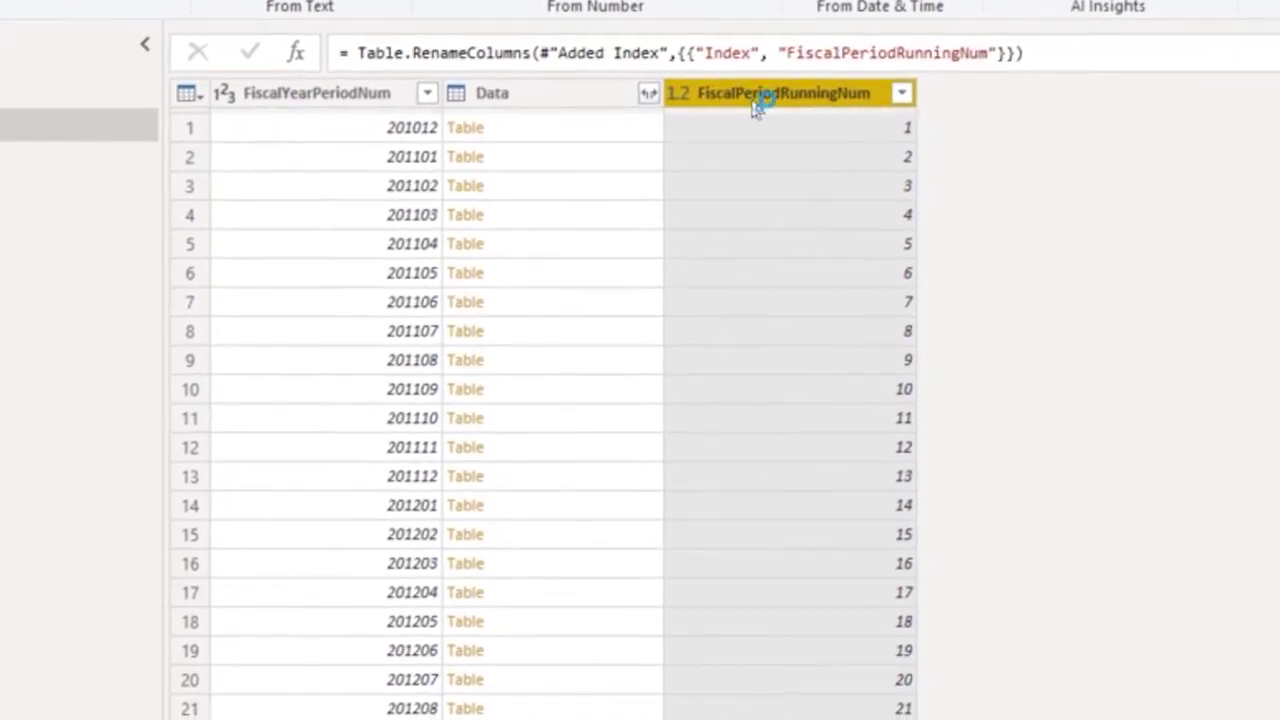
Expand the Data column with no name prefix, leaving out FiscalYearPeriodNum.
{"action": "left_click", "coordinate": [638, 96]}
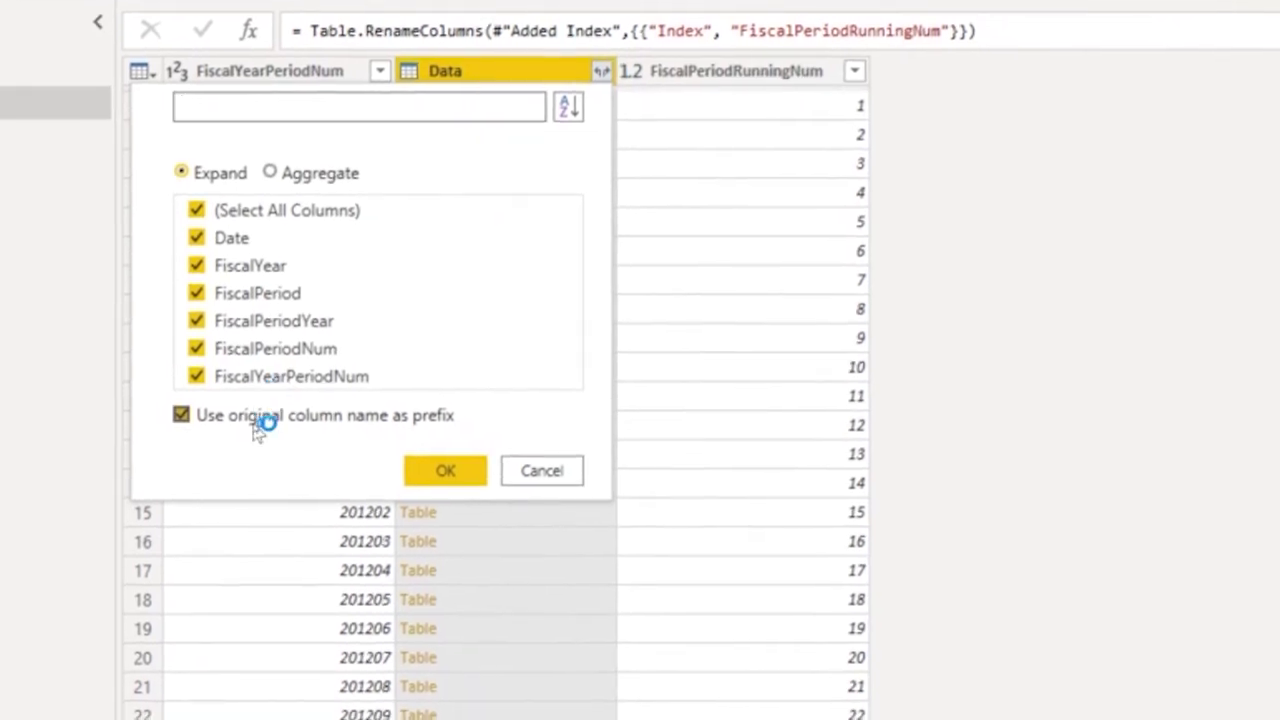
{"action": "left_click", "coordinate": [268, 425]}
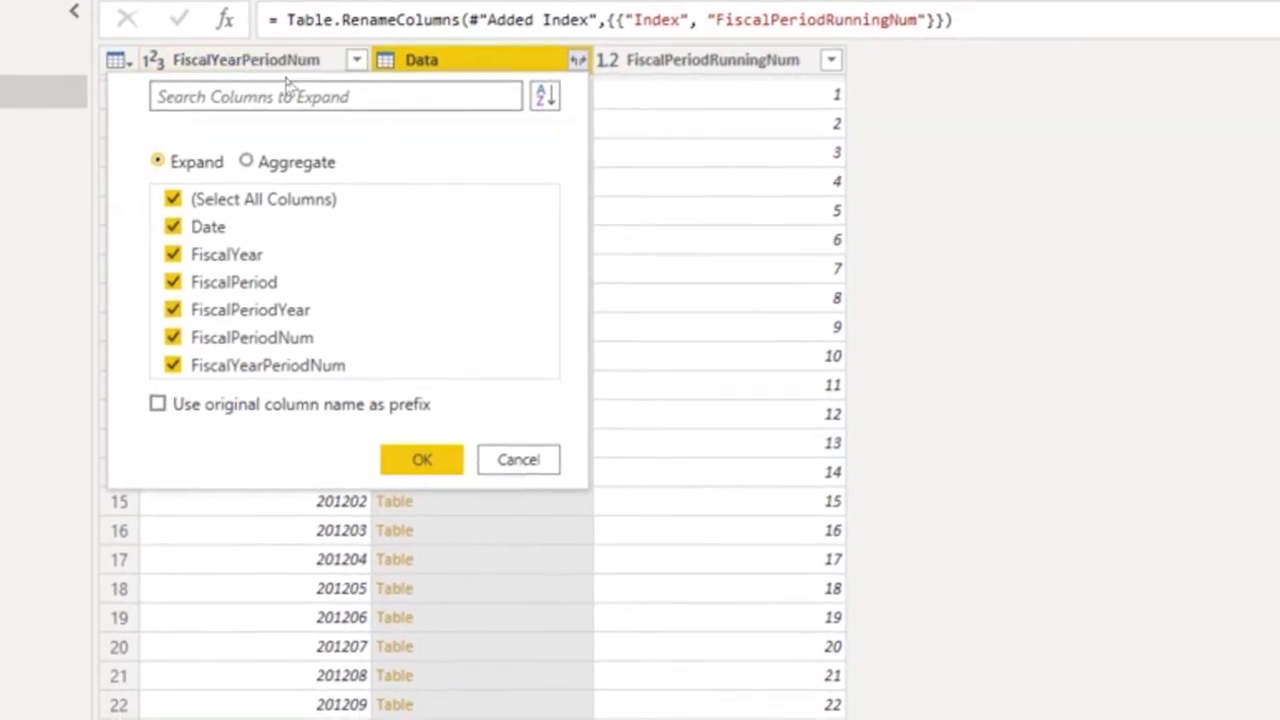
{"action": "left_click", "coordinate": [300, 364]}
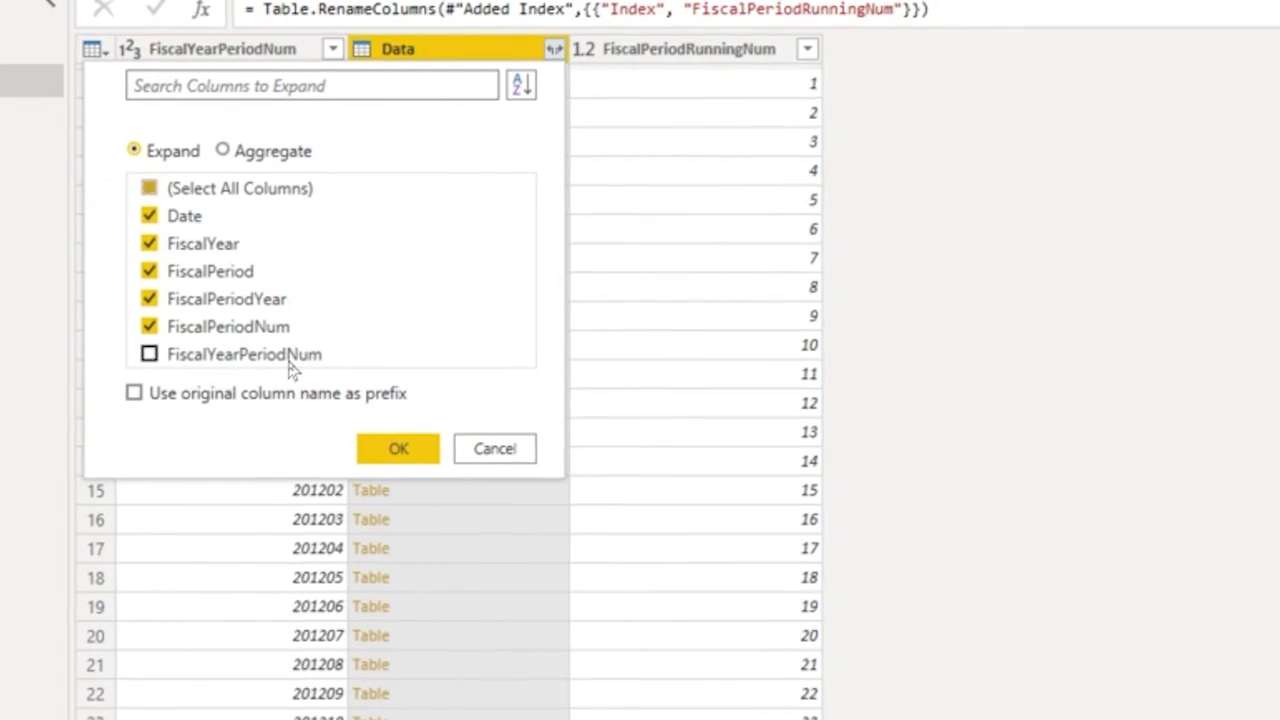
{"action": "left_click", "coordinate": [410, 447]}
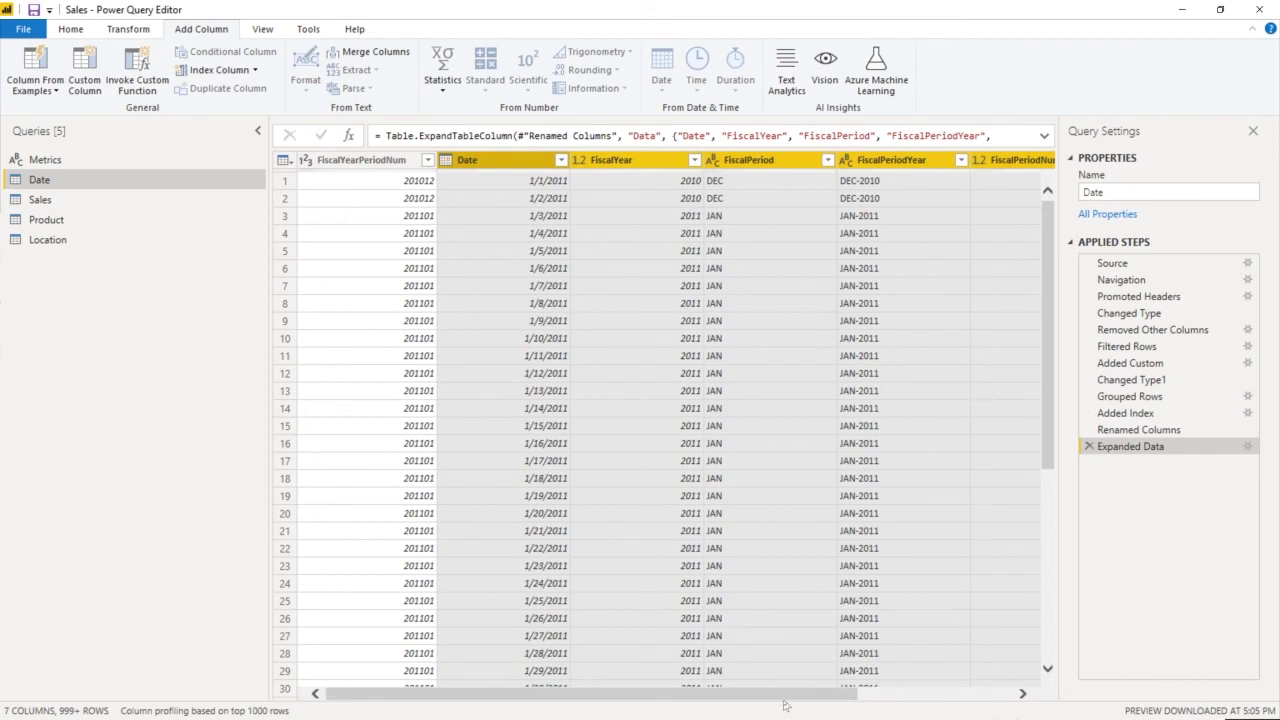
{"action": "left_click_drag", "start_coordinate": [785, 704], "coordinate": [985, 690]}
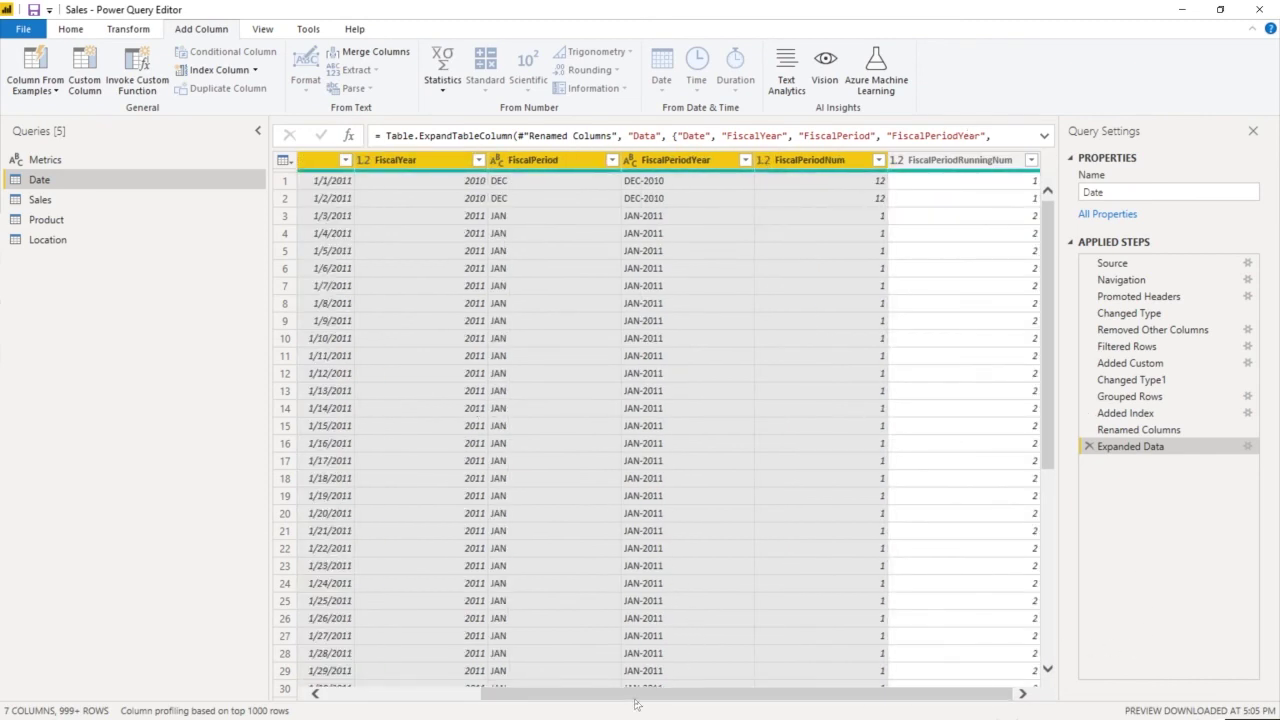
{"action": "left_click_drag", "start_coordinate": [636, 705], "coordinate": [462, 704]}
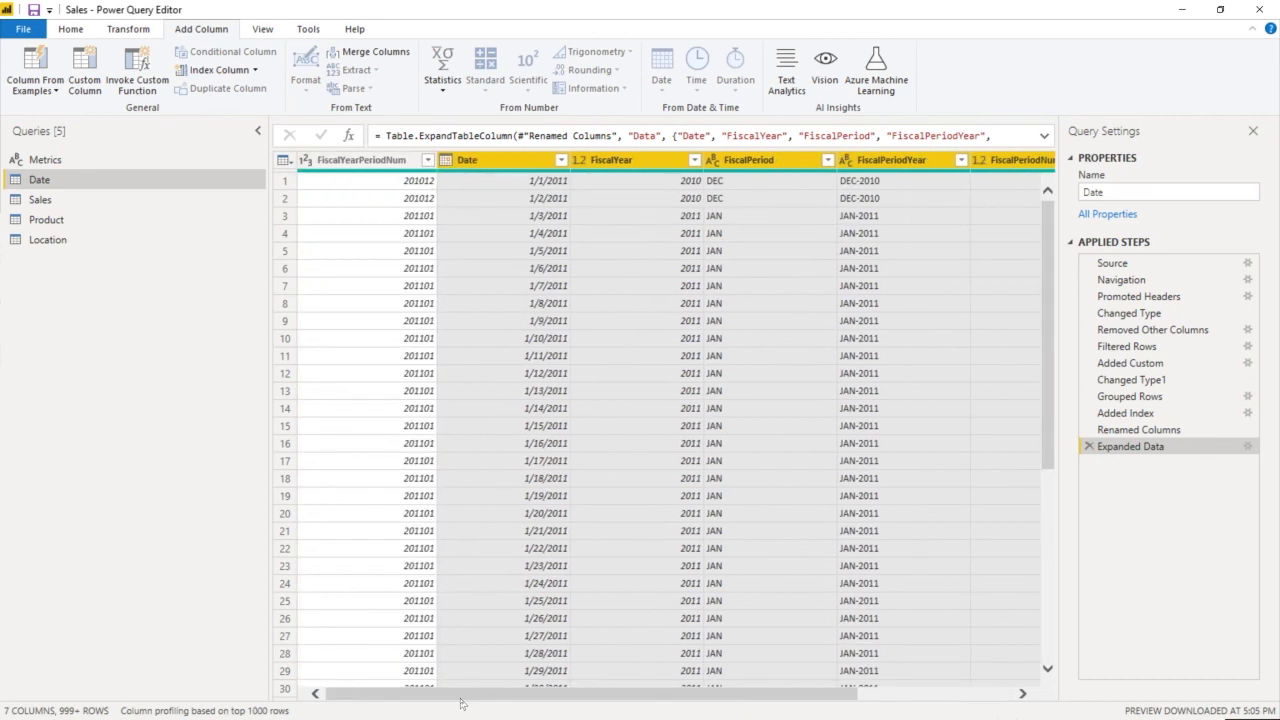